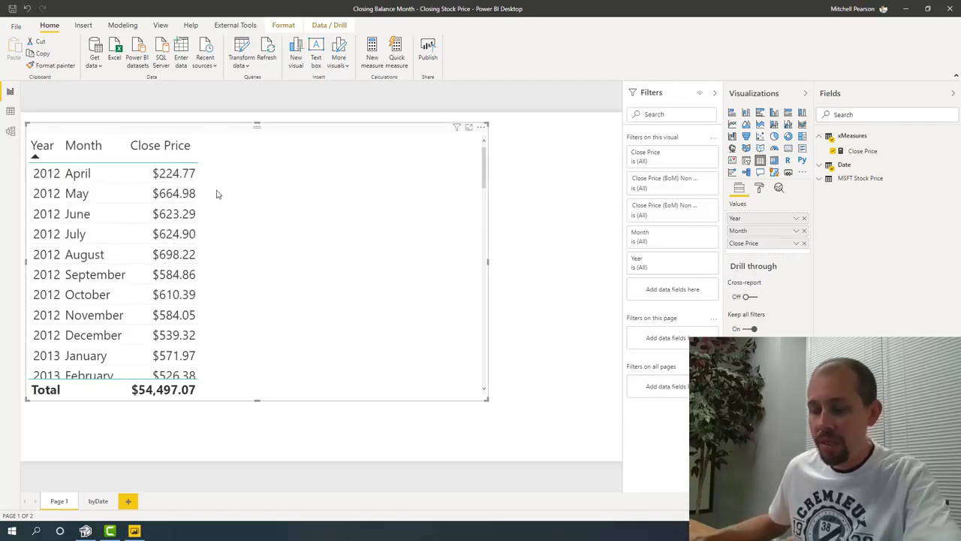
Mark the May and July 2012 close prices and the Close Price heading on screen, then clear the marks.
click(144, 187)
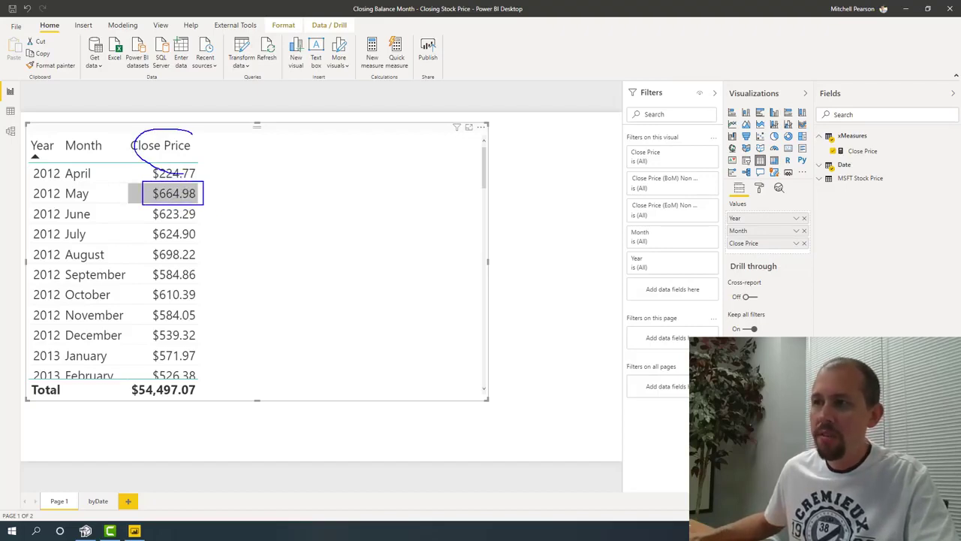
drag(145, 132, 192, 127)
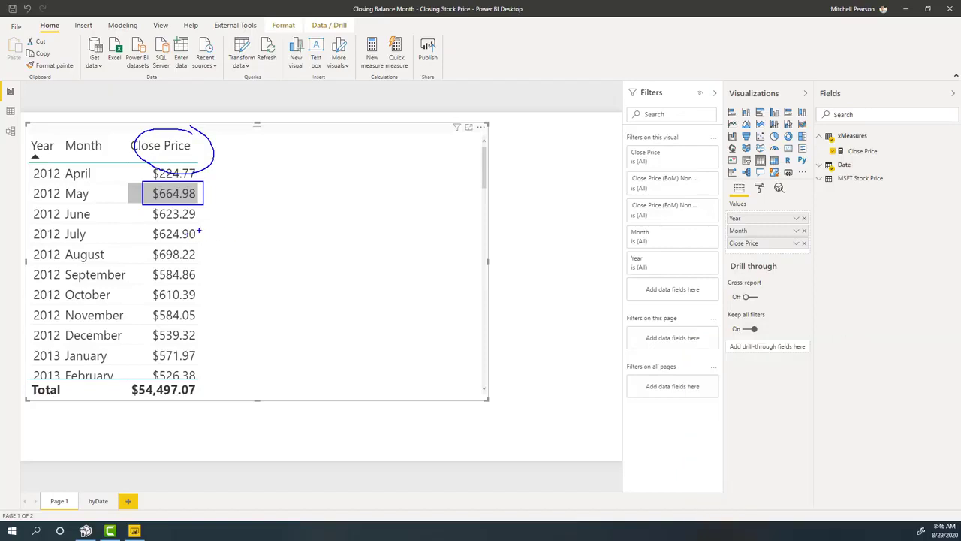
mouse_move(213, 229)
mouse_down()
mouse_move(156, 224)
mouse_move(209, 234)
mouse_up()
key(Escape)
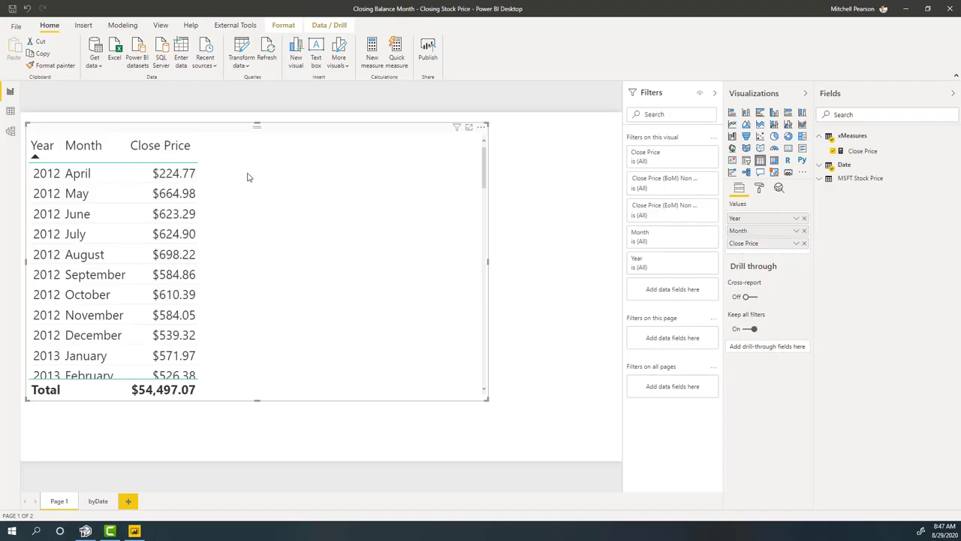
Start a new measure in xMeasures named Closing Price (EoM).
right_click(855, 136)
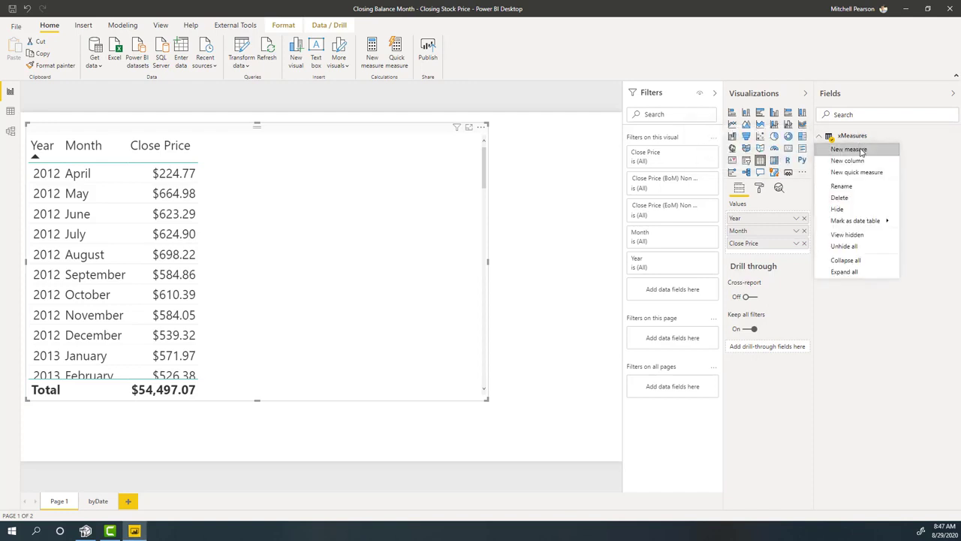
click(860, 148)
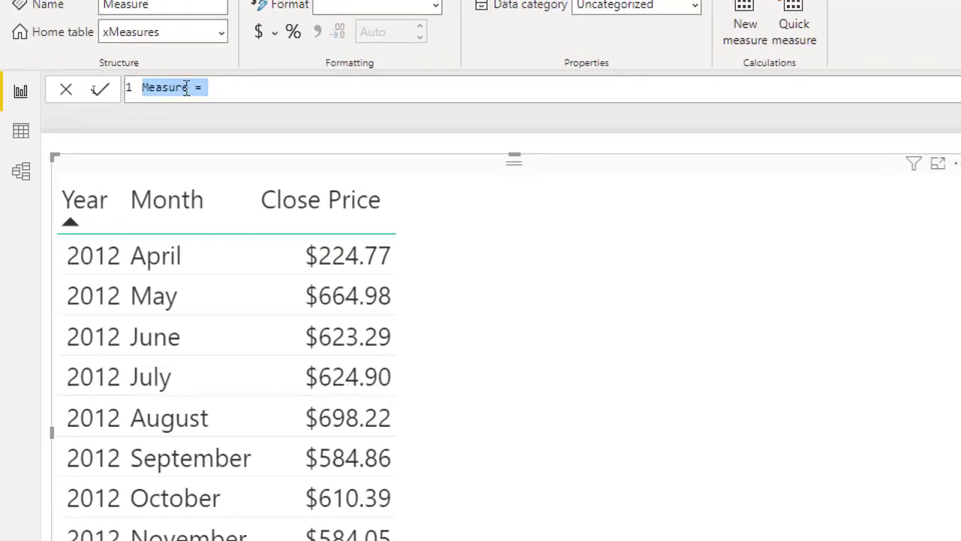
key(BackSpace)
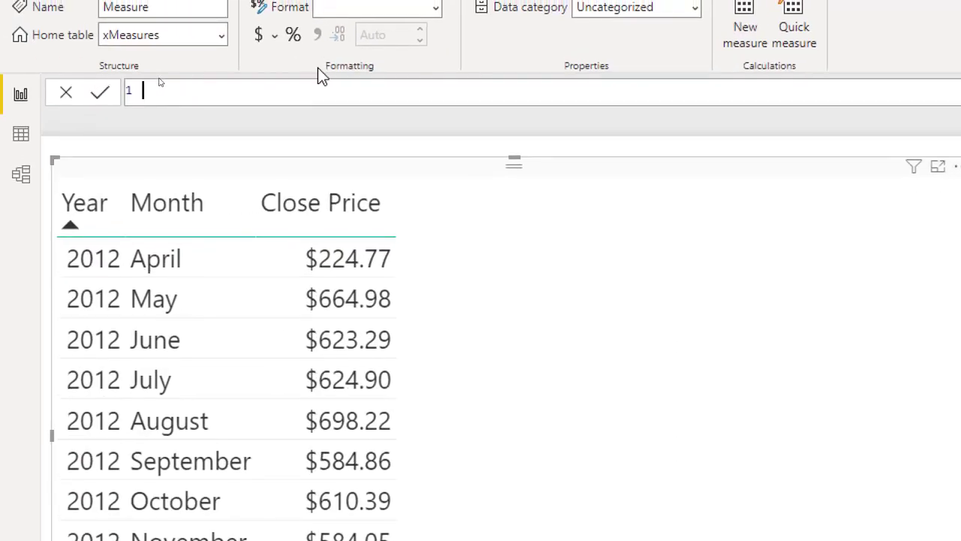
text(Cl)
text(osing Price (EcM)
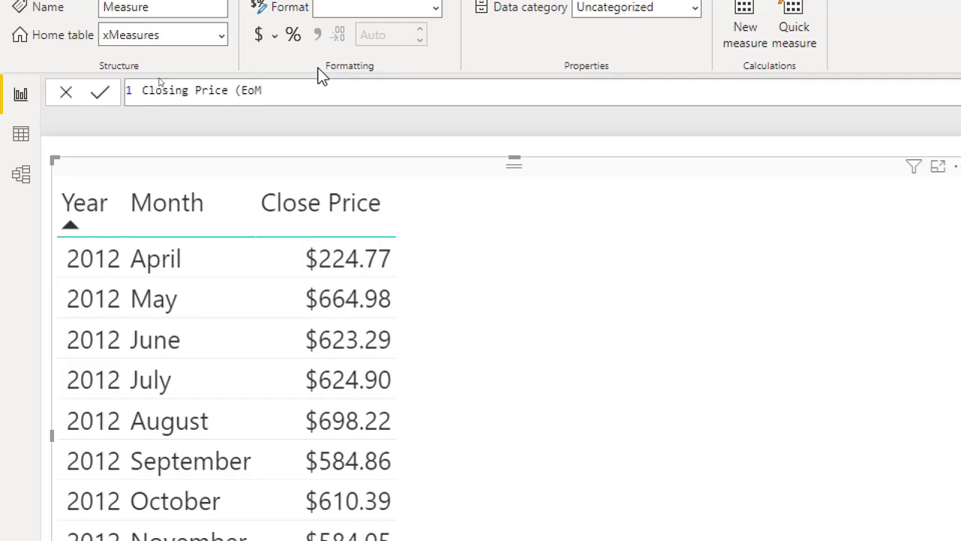
text() =)
key(shift+Return)
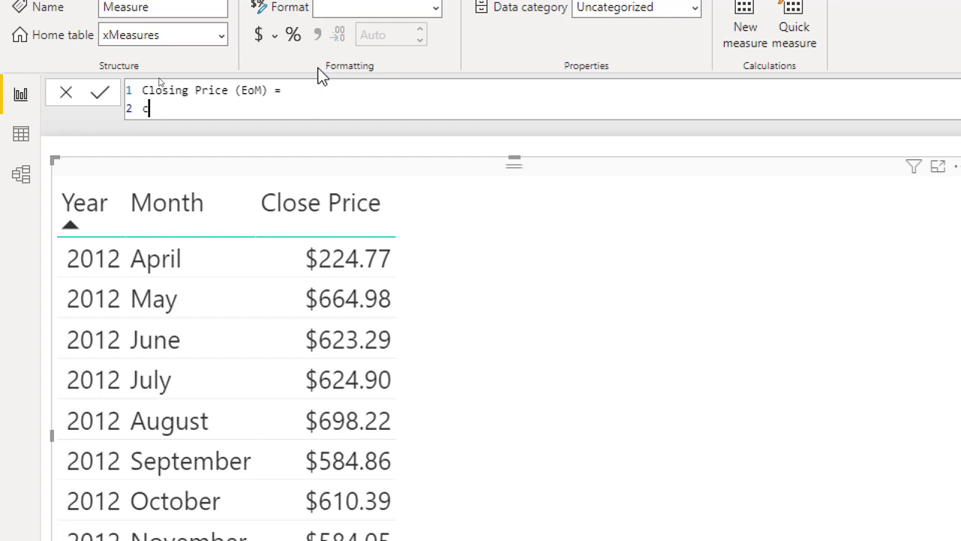
Begin the formula with CALCULATE over the [Close Price] measure.
text(cal)
key(Tab)
key(shift+Return)
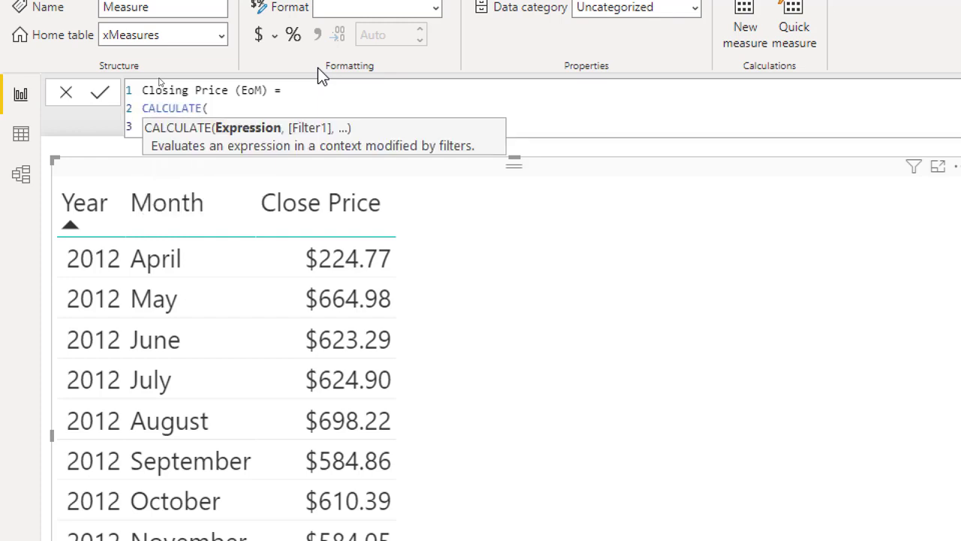
key(Tab)
text([)
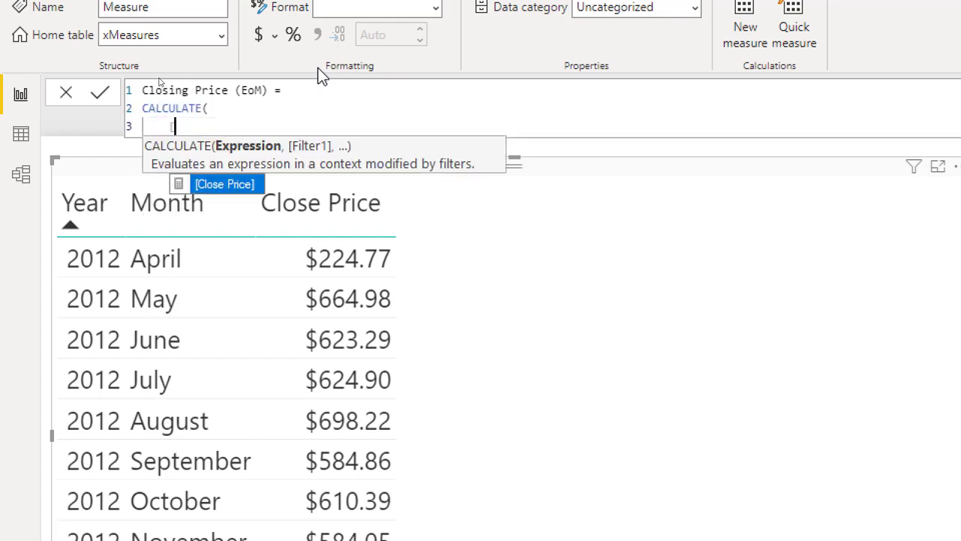
key(Tab)
text(,)
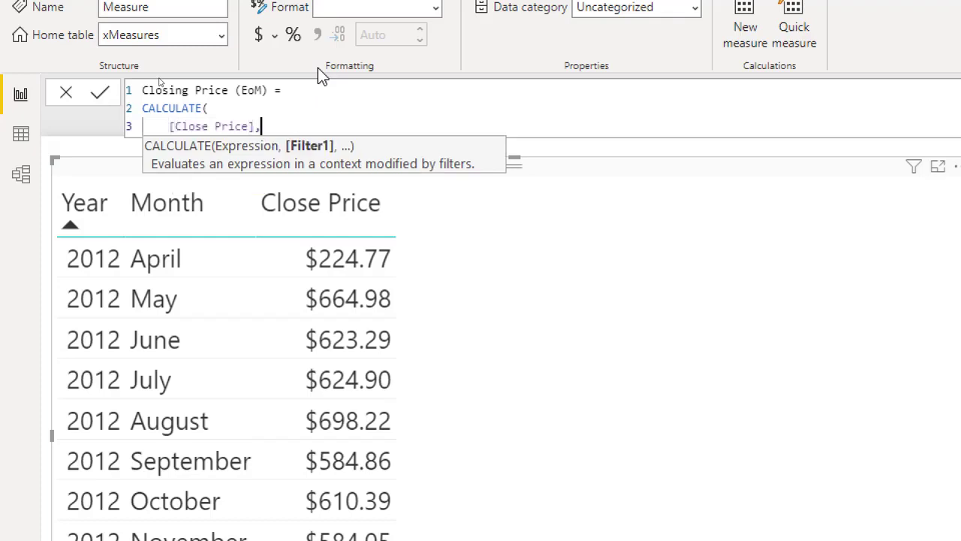
Add LASTDATE('Date'[Date]) as the filter argument and commit the measure.
key(shift+Return)
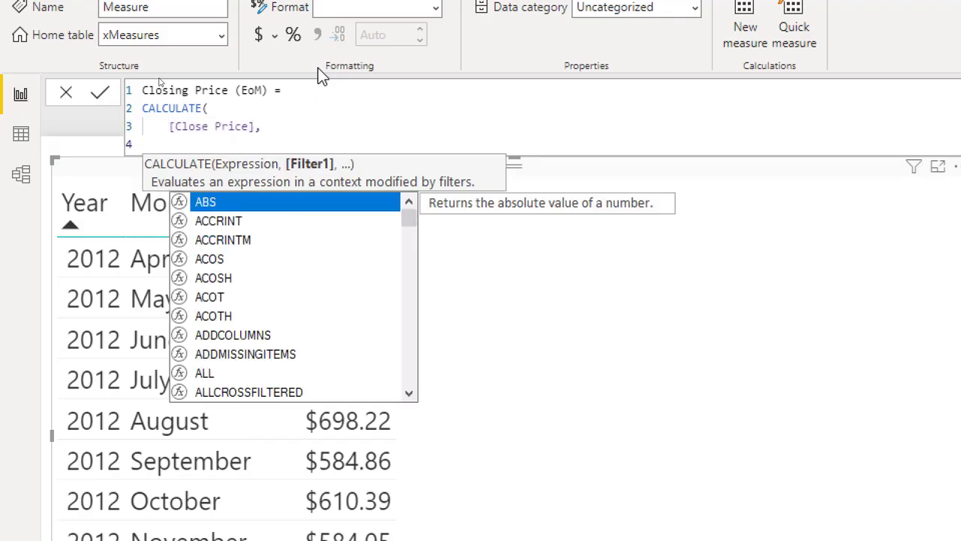
text(las)
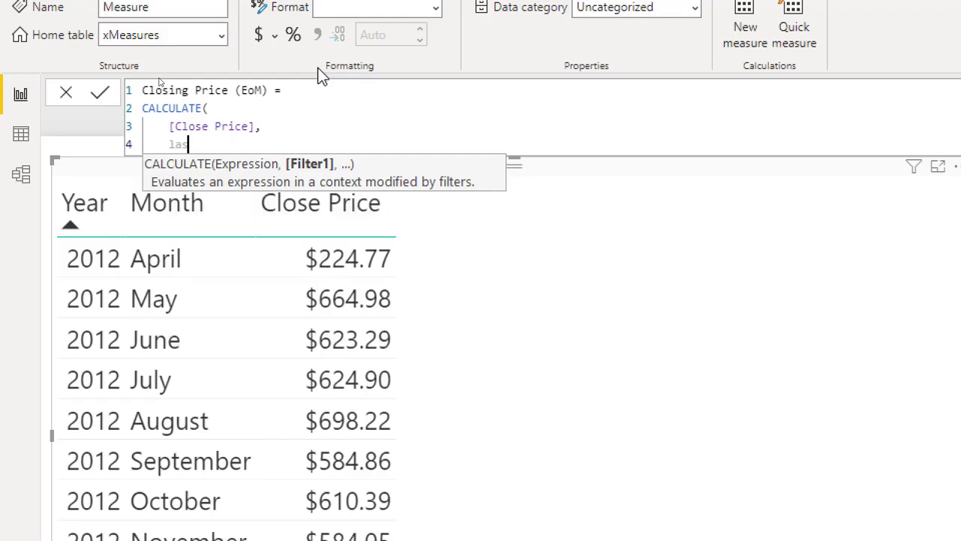
text(tdate)
key(BackSpace)
key(BackSpace)
key(BackSpace)
key(BackSpace)
key(Tab)
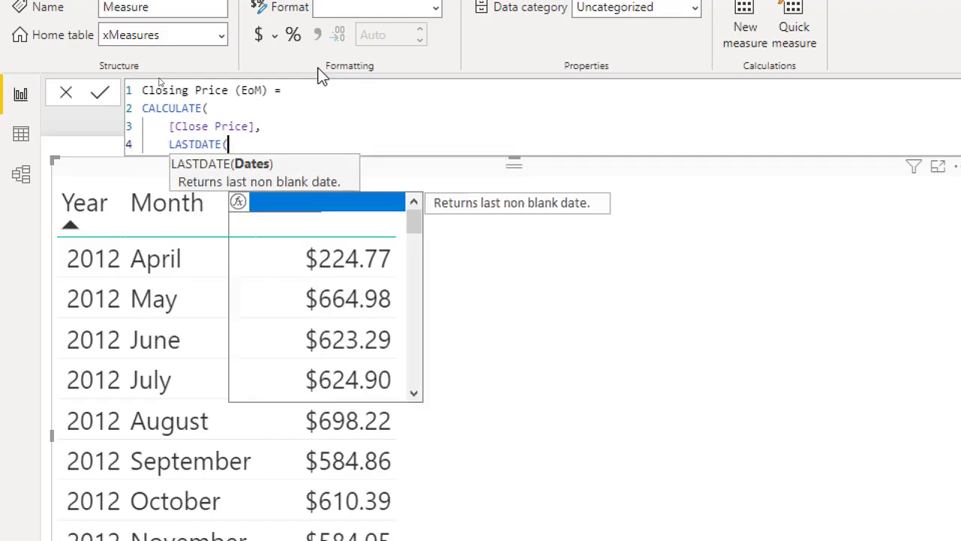
text(('date'[)
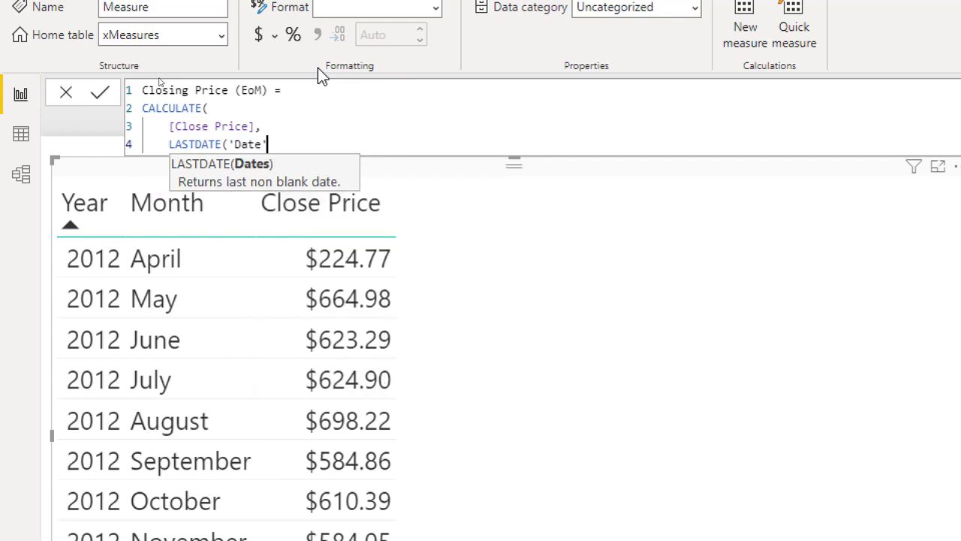
text(Date]))
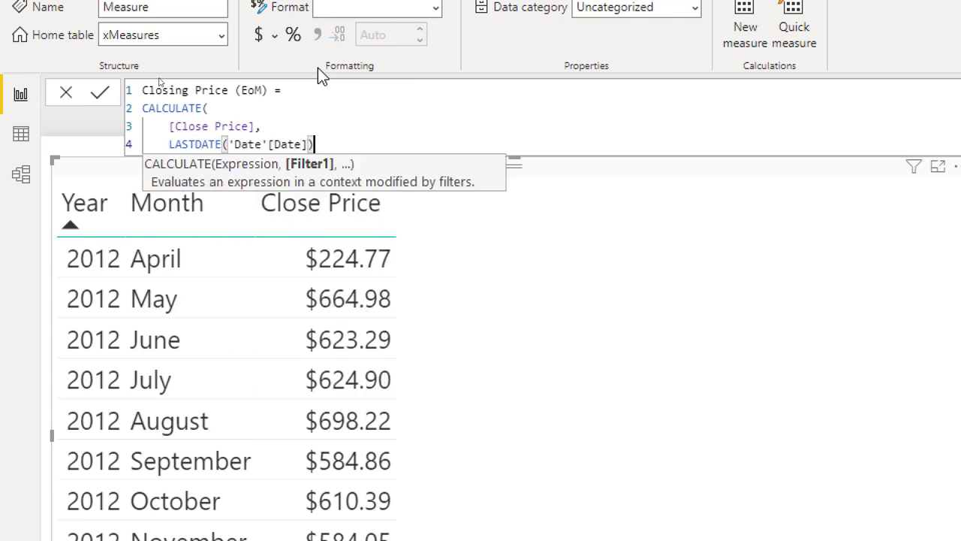
text())
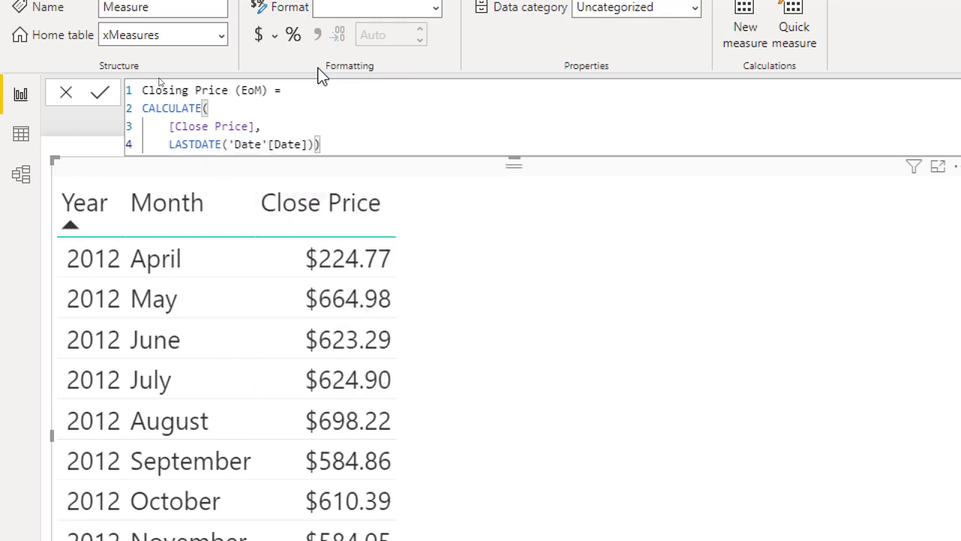
key(Return)
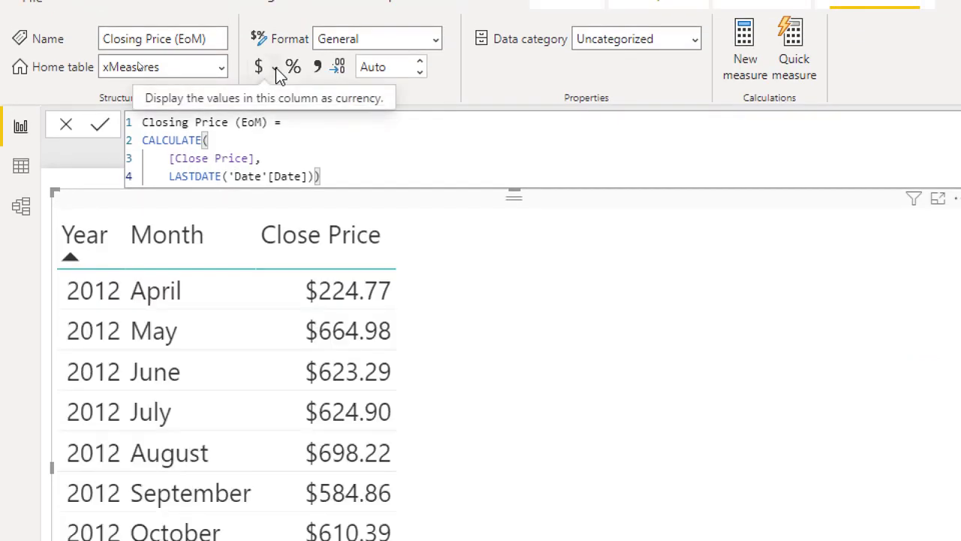
Format Closing Price (EoM) as $ English (United States) currency and add it as a table column.
click(276, 68)
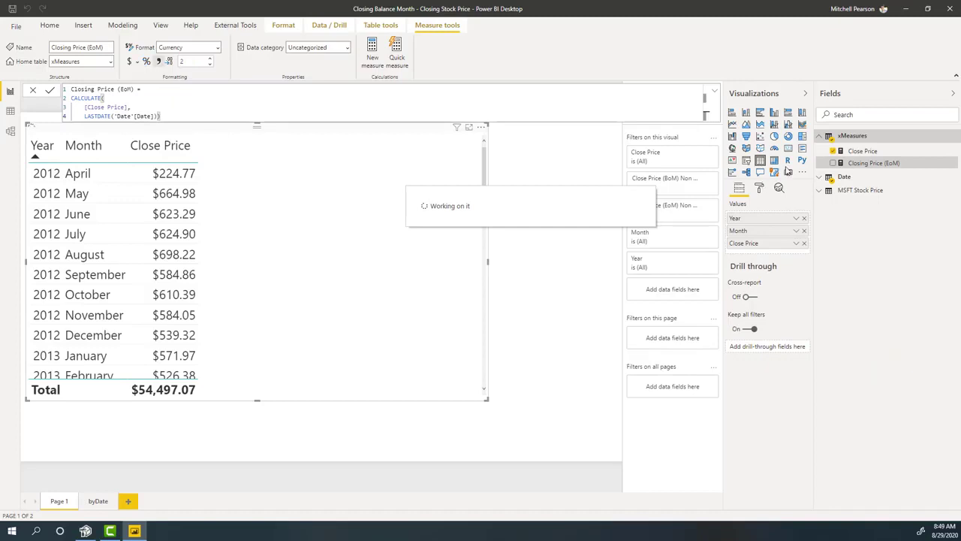
drag(874, 168, 256, 238)
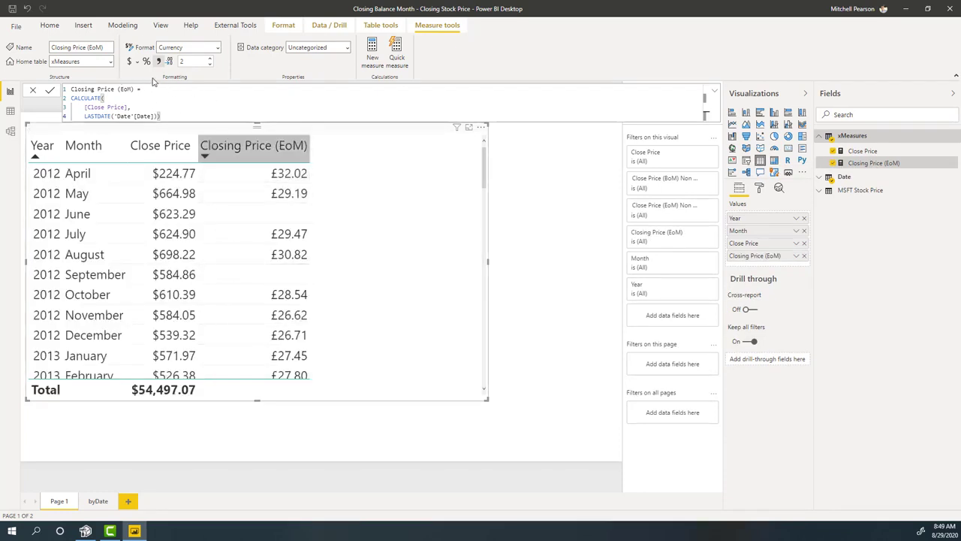
click(137, 62)
key(Escape)
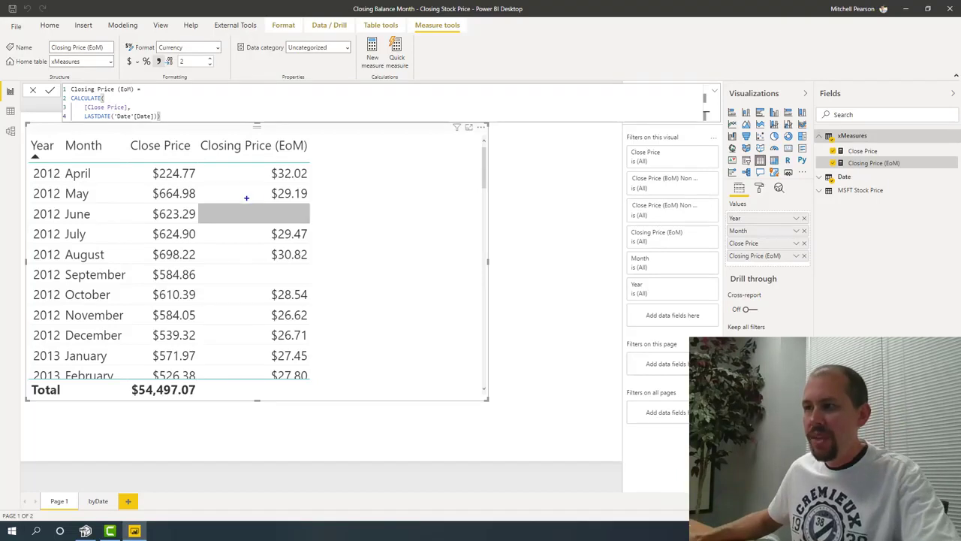
click(285, 216)
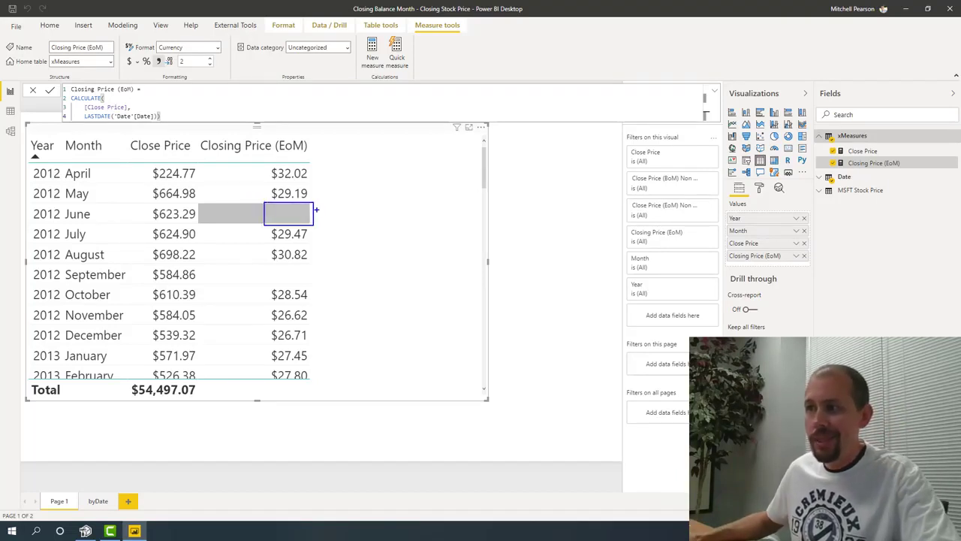
drag(319, 211, 415, 177)
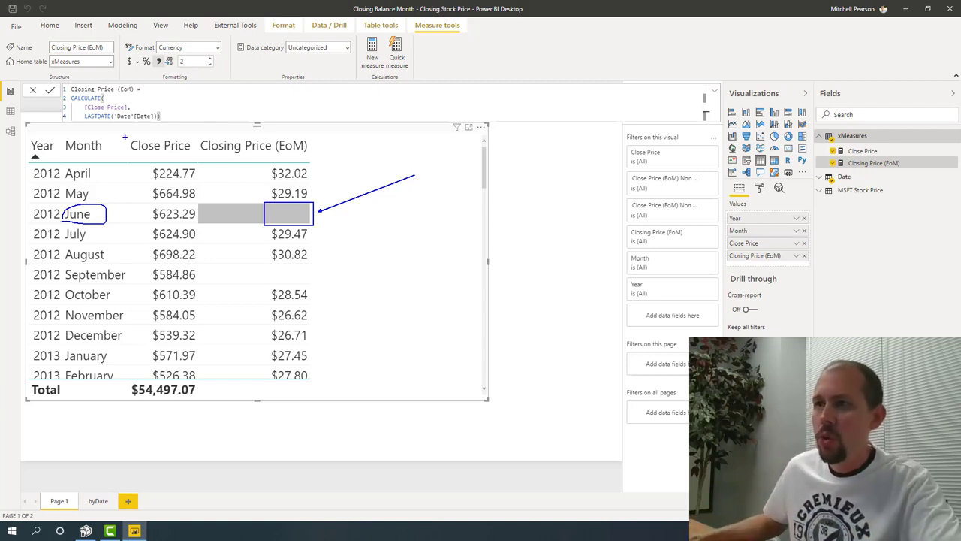
key(Escape)
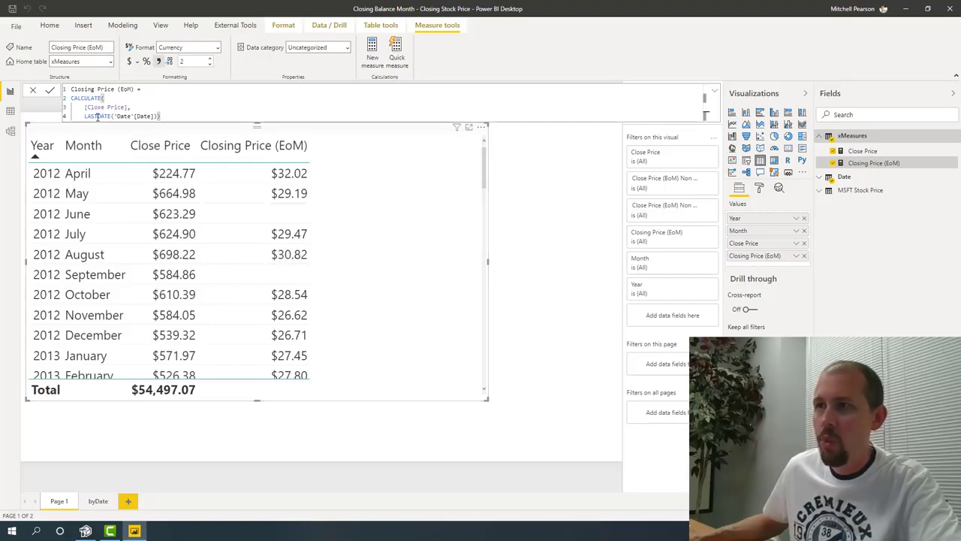
Change LASTDATE to LASTNONBLANK('Date'[Date], [Close Price]) and commit the measure.
drag(97, 116, 112, 117)
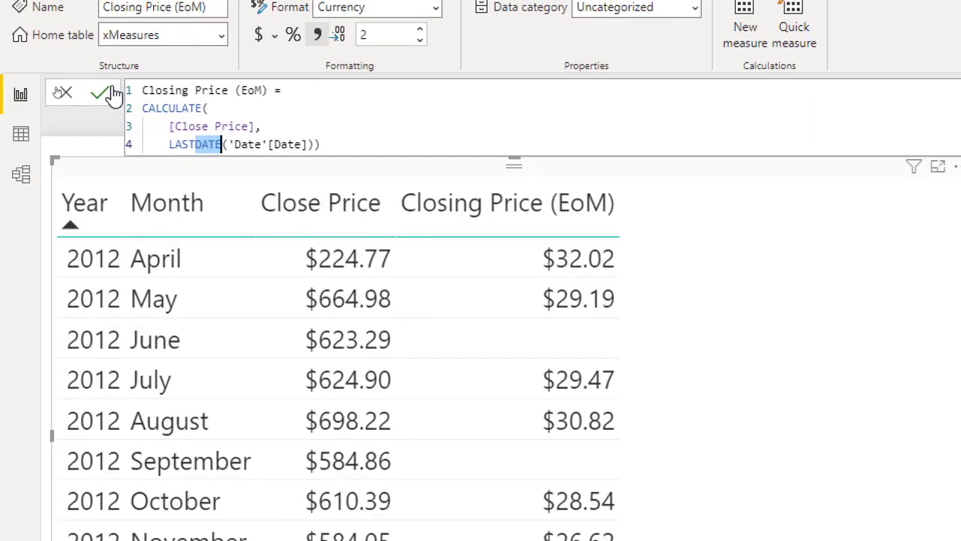
text(non)
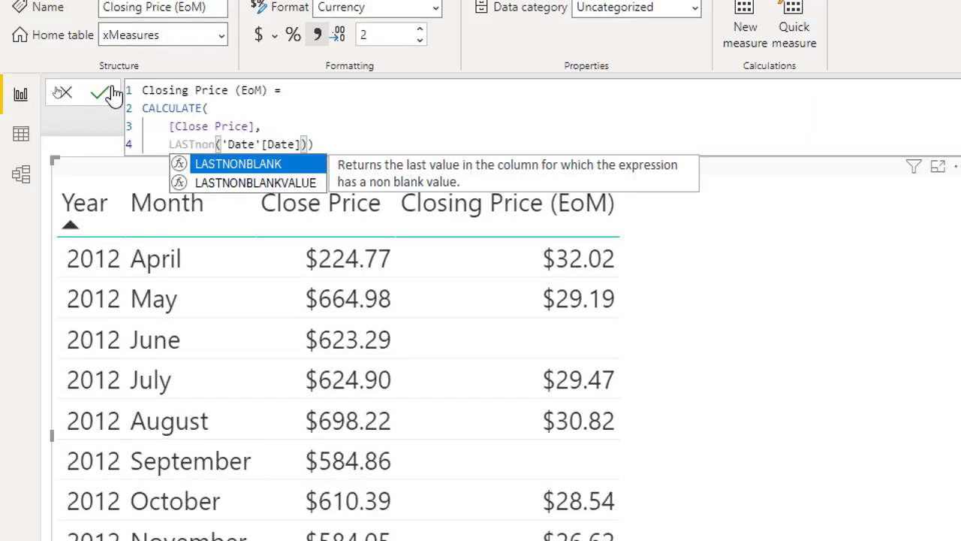
key(Tab)
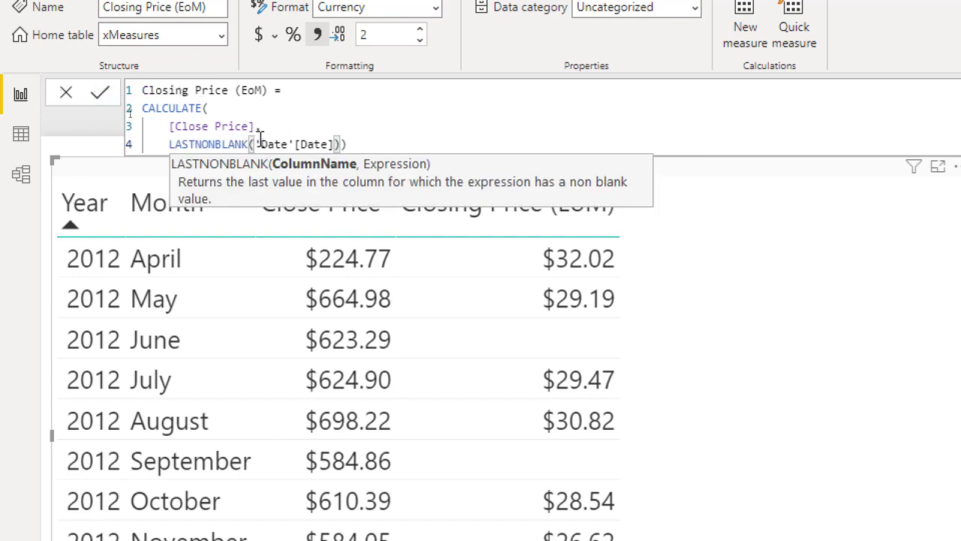
key(shift+Return)
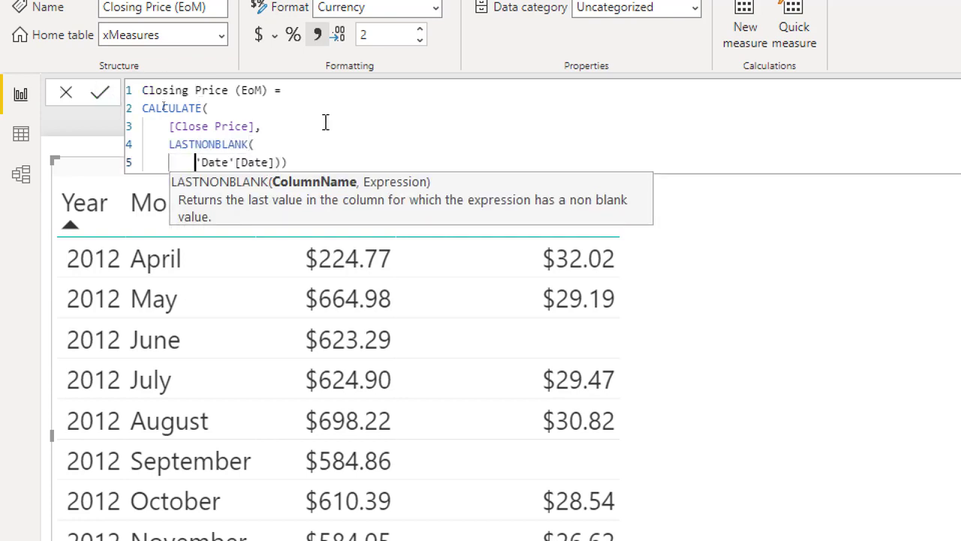
click(277, 162)
text(,)
key(shift+Return)
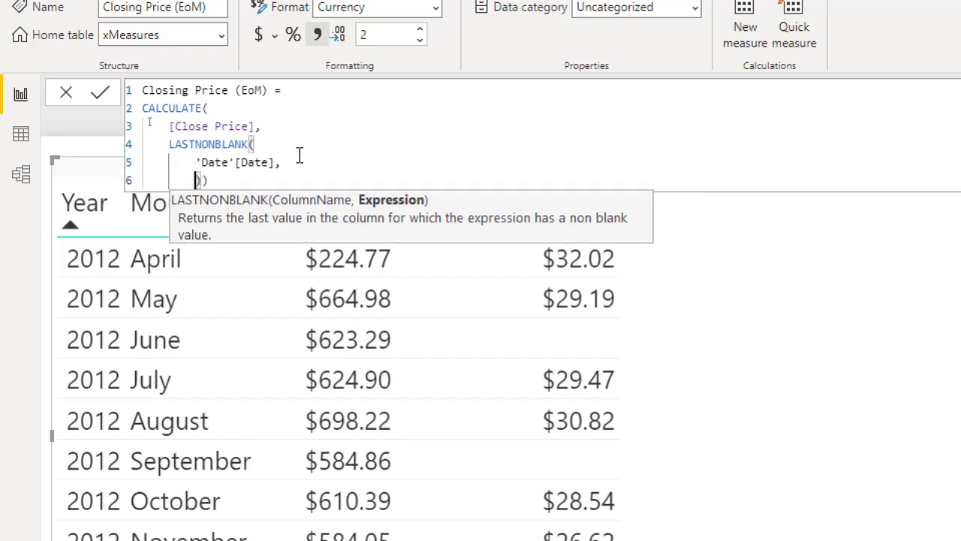
text([c)
text(los)
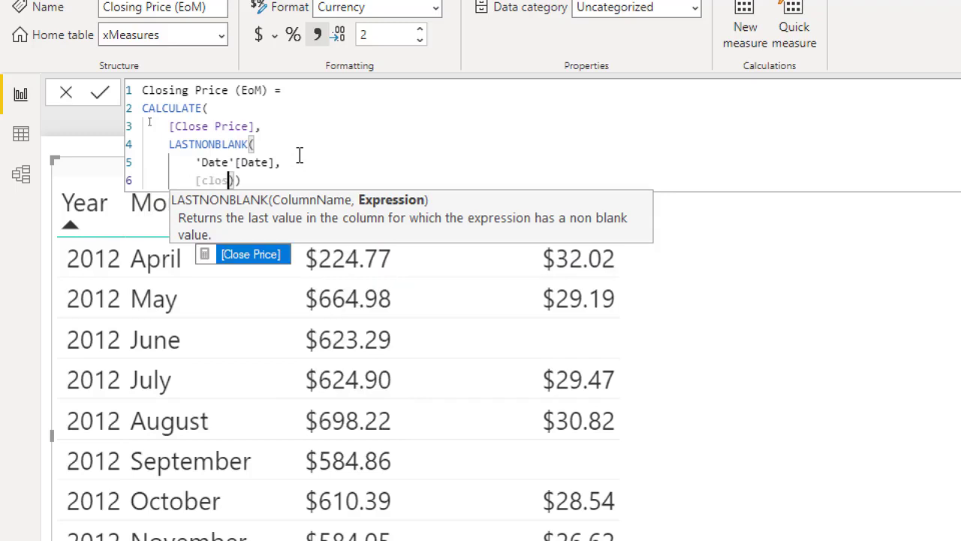
key(Tab)
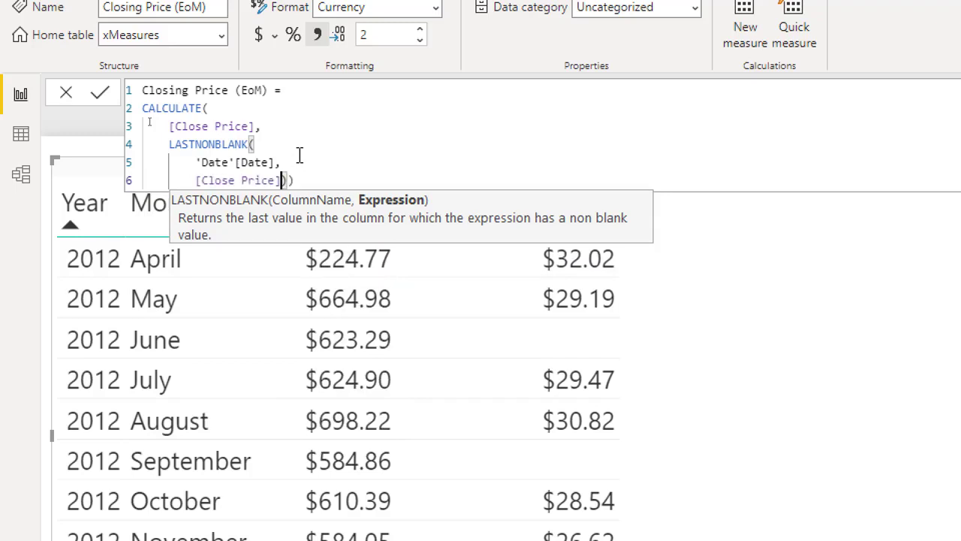
text())
key(Return)
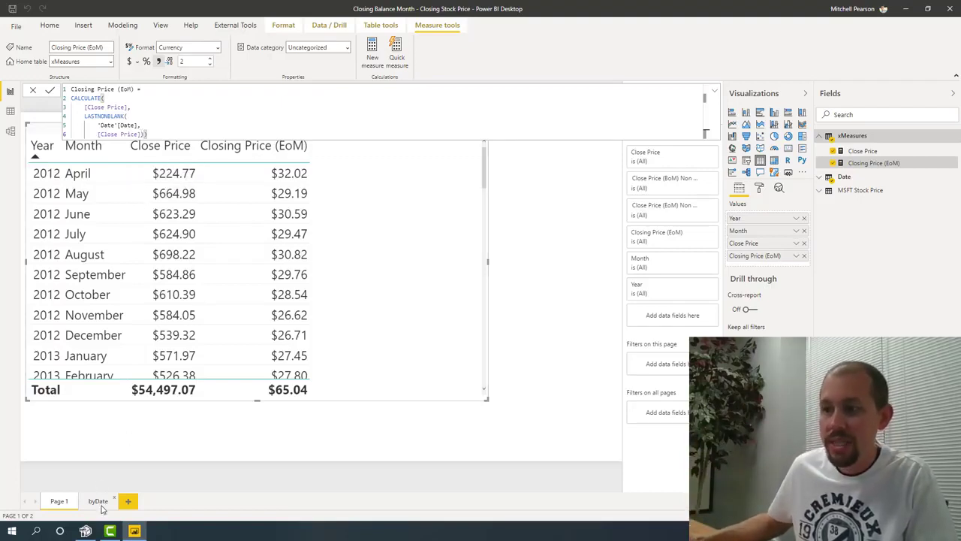
On the byDate page, add Closing Price (EoM) to the daily table and mark where it matches Close Price.
click(98, 501)
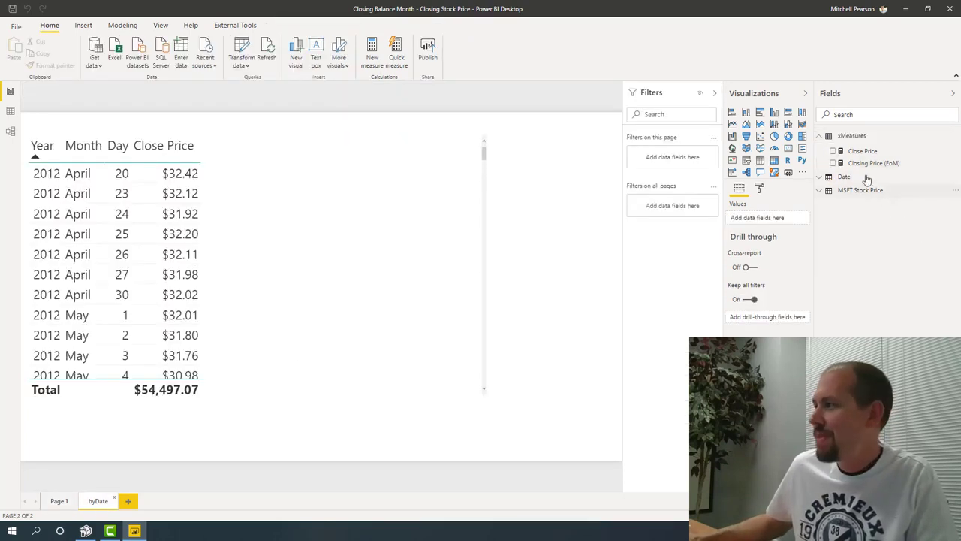
drag(723, 176, 237, 284)
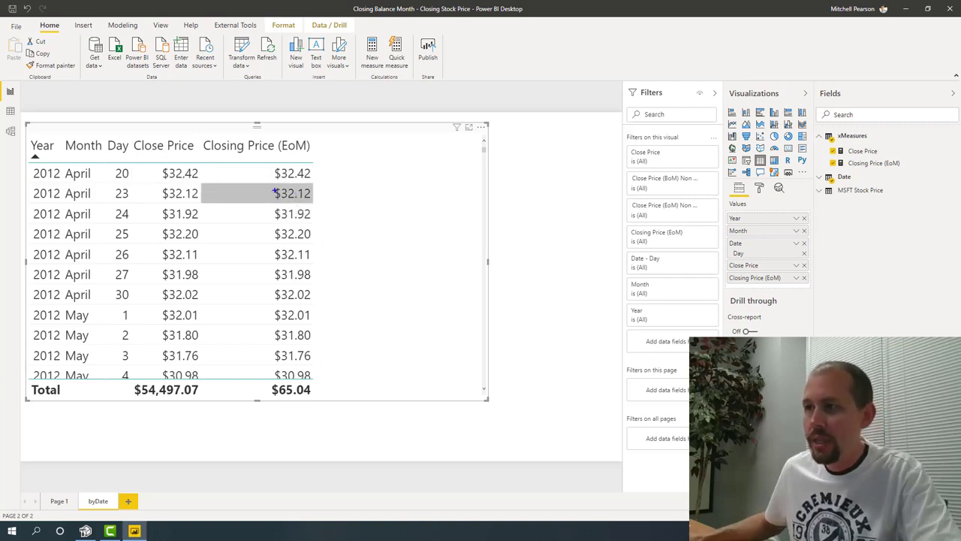
drag(269, 179, 339, 206)
drag(100, 192, 188, 133)
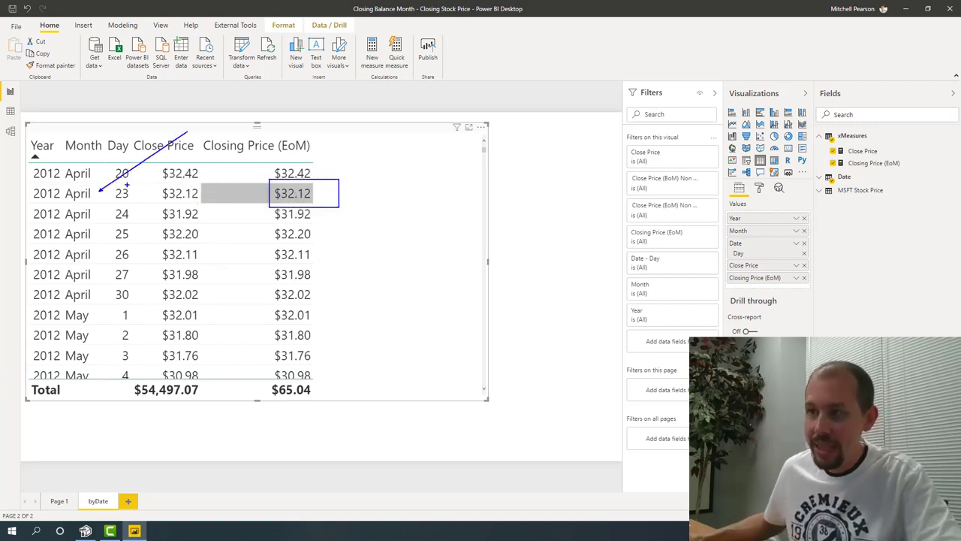
key(ctrl+z)
drag(129, 190, 179, 141)
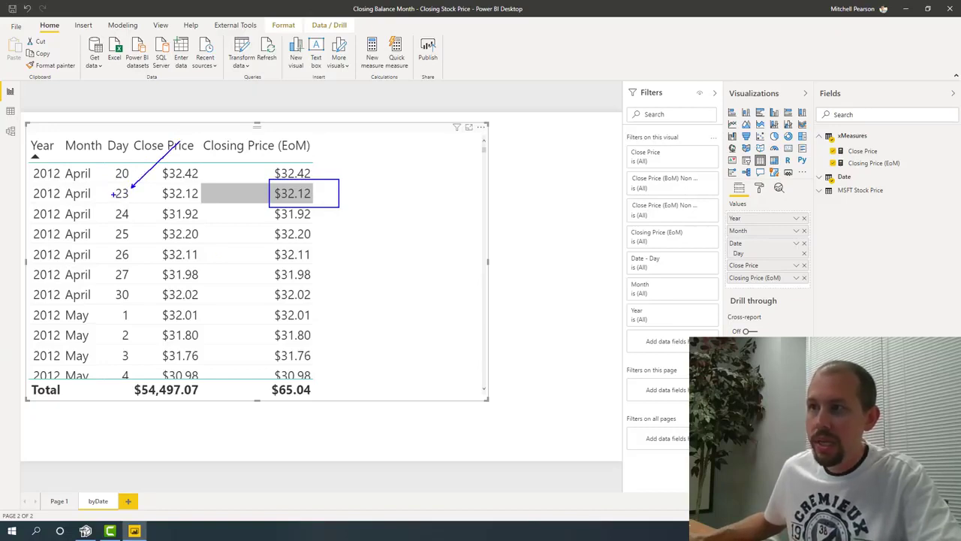
drag(114, 200, 134, 203)
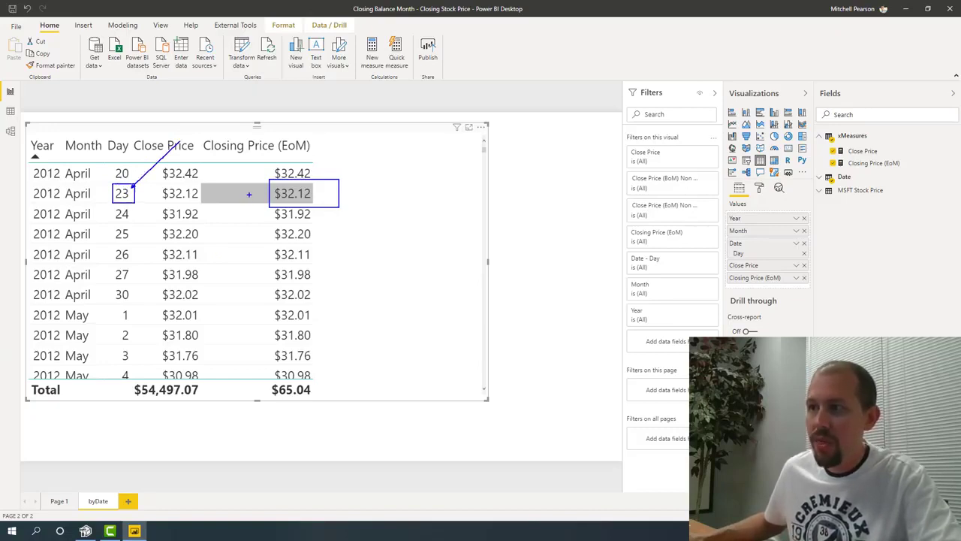
drag(265, 194, 201, 194)
drag(112, 204, 132, 223)
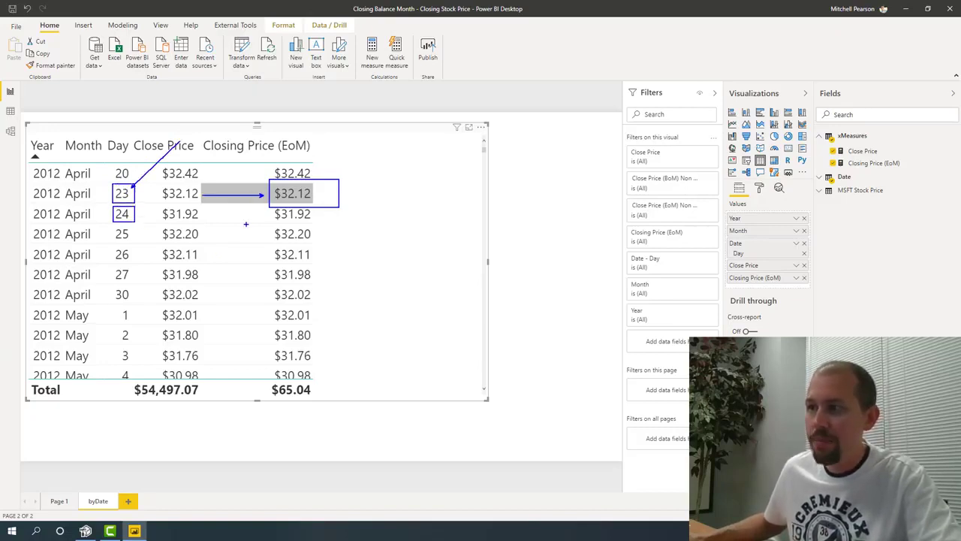
mouse_move(253, 217)
mouse_down()
mouse_move(208, 217)
mouse_move(194, 237)
mouse_up()
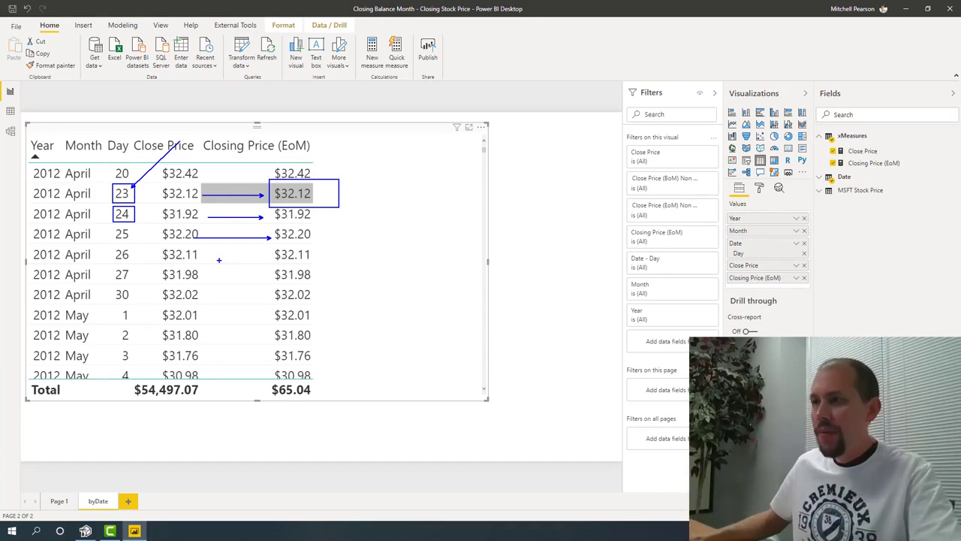
key(Escape)
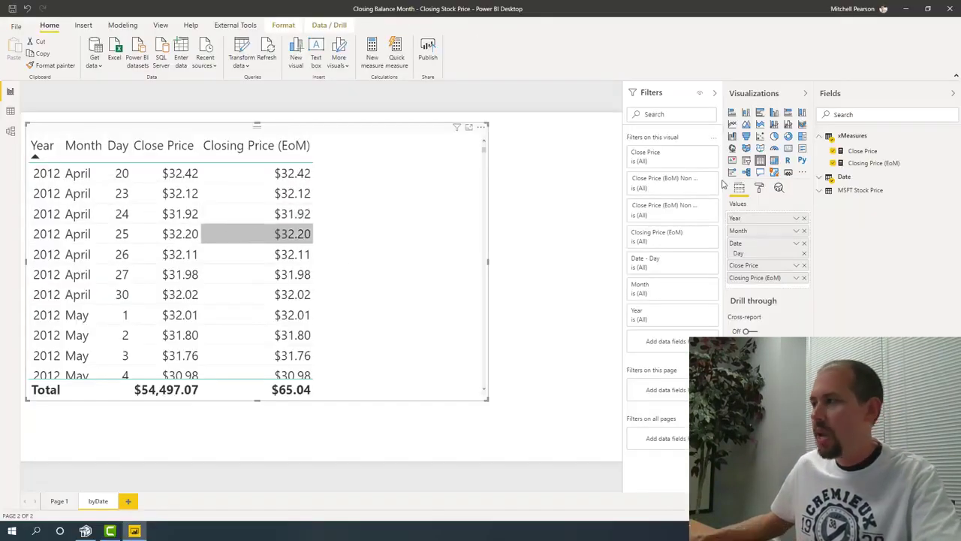
Add two blank lines above the formula body and comment out the CALCULATE expression.
click(869, 166)
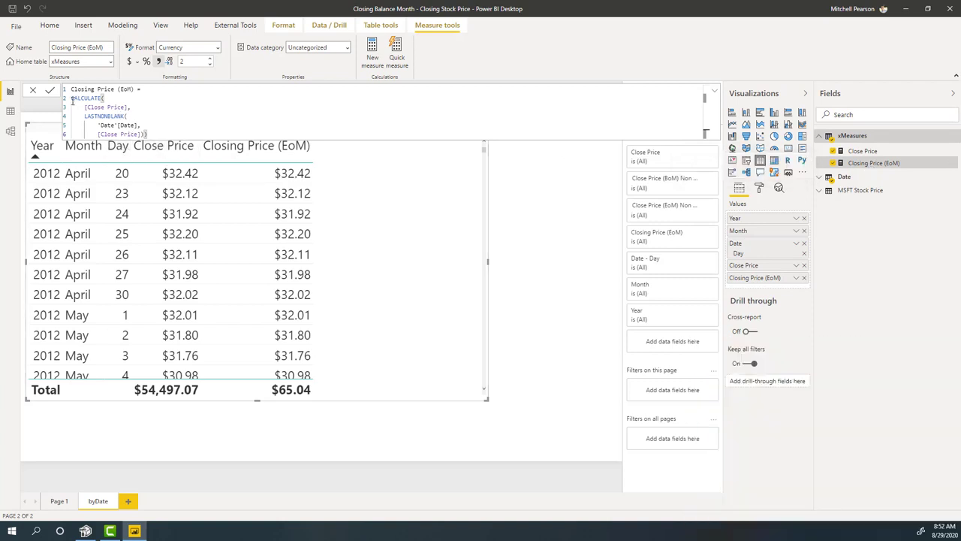
key(shift+Return)
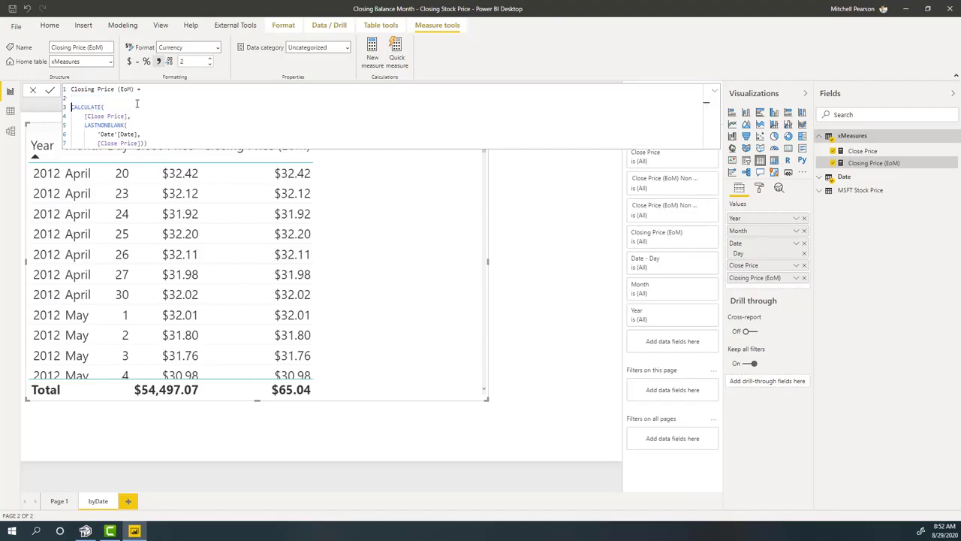
key(shift+Return)
key(shift+Return)
key(shift+Return)
key(shift+Down)
key(shift+Down)
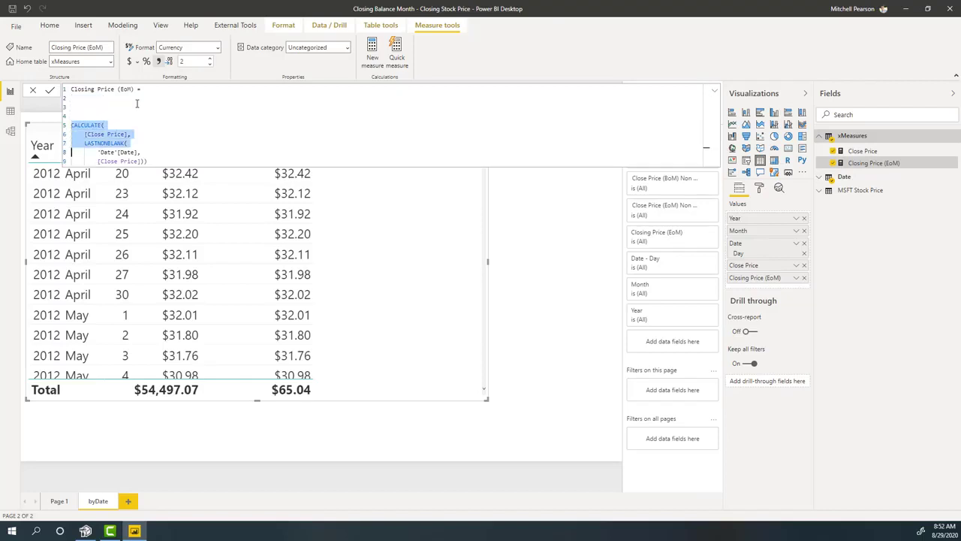
key(shift+Down)
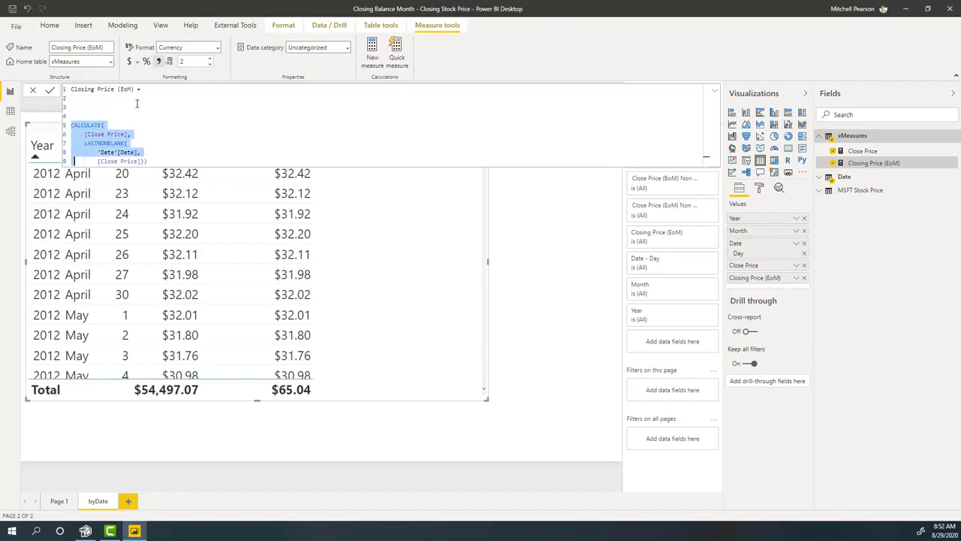
key(ctrl+slash)
key(Up)
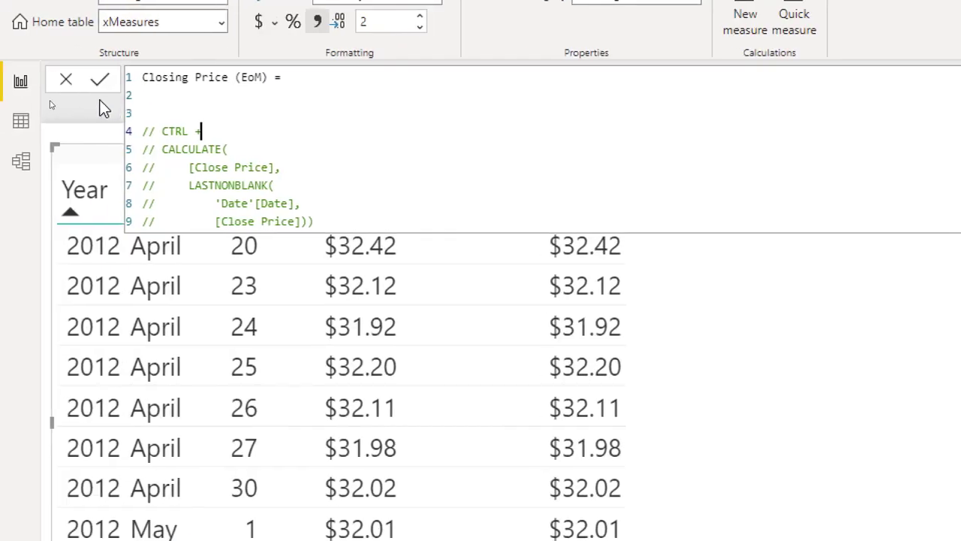
Type a shortcut note on the line above the commented code.
text(c)
key(BackSpace)
key(BackSpace)
key(BackSpace)
key(BackSpace)
text(k)
key(BackSpace)
text(k)
text( C      CT)
text(    RL)
text(K)
text(+ U)
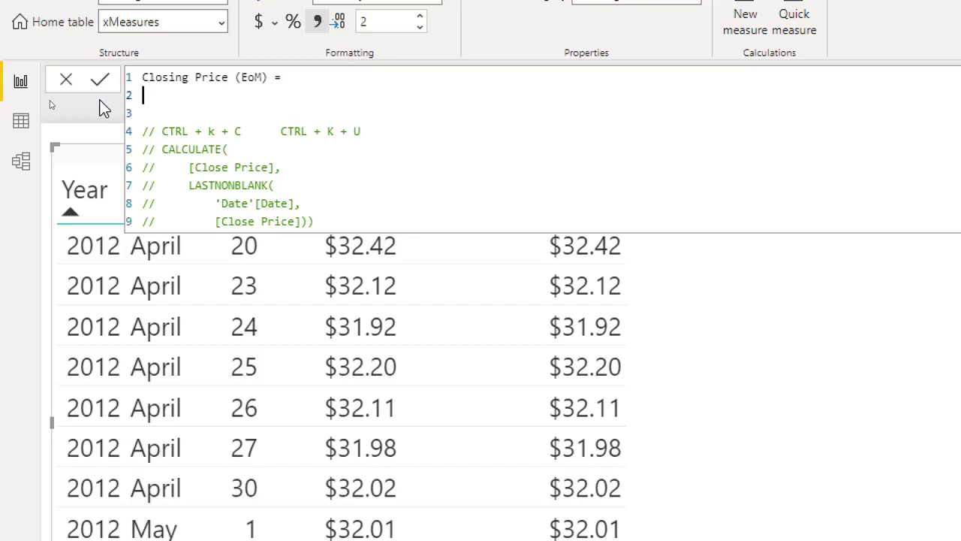
text(C)
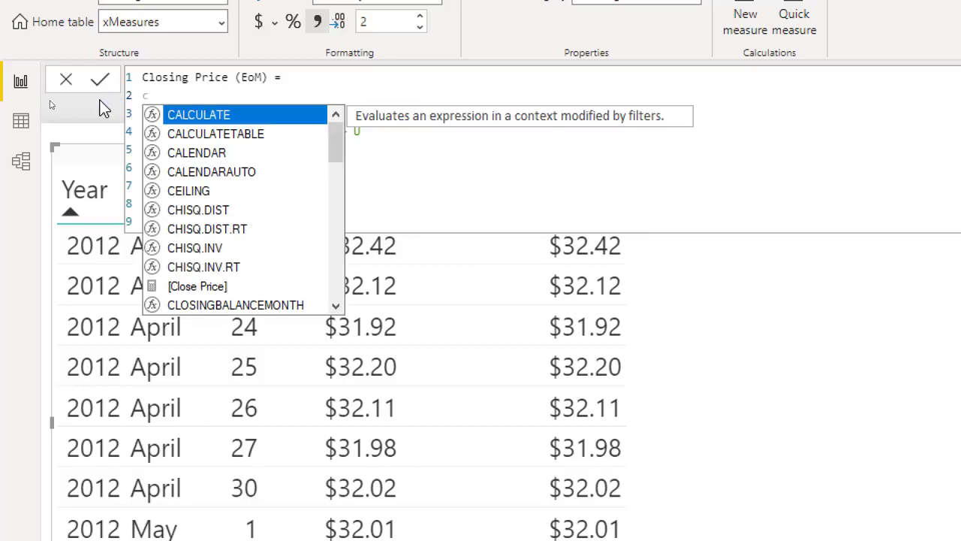
Start the formula with CLOSINGBALANCEMONTH, using [Close Price] as its expression.
key(Escape)
text(LOS)
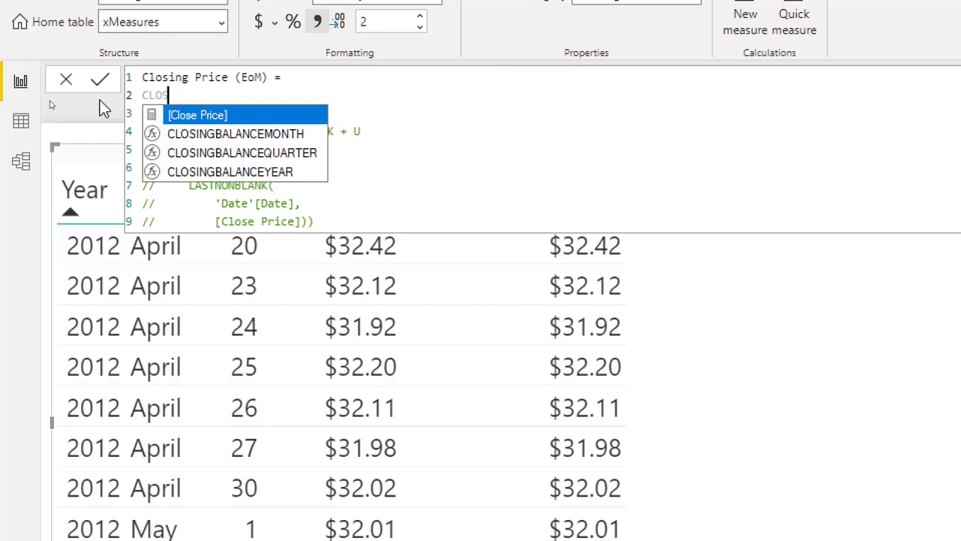
key(Down)
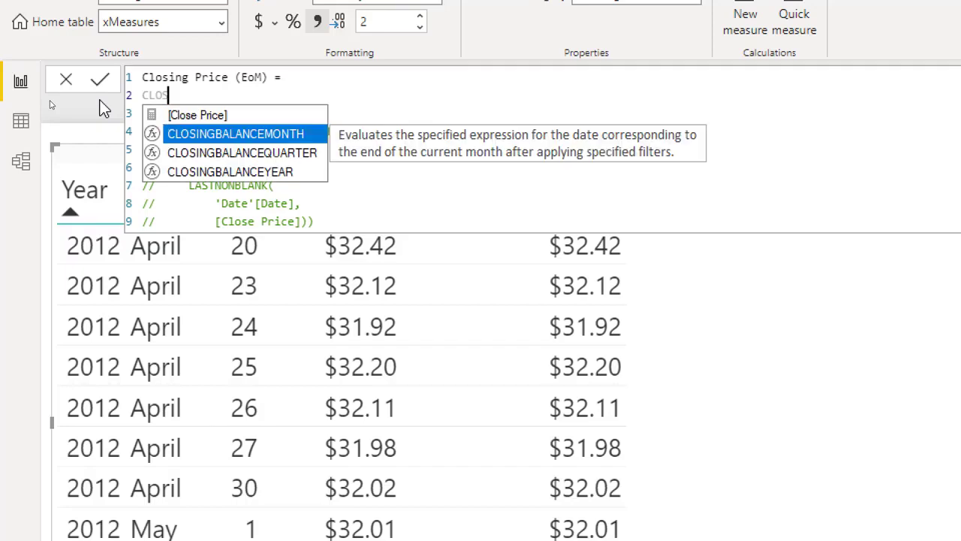
key(Tab)
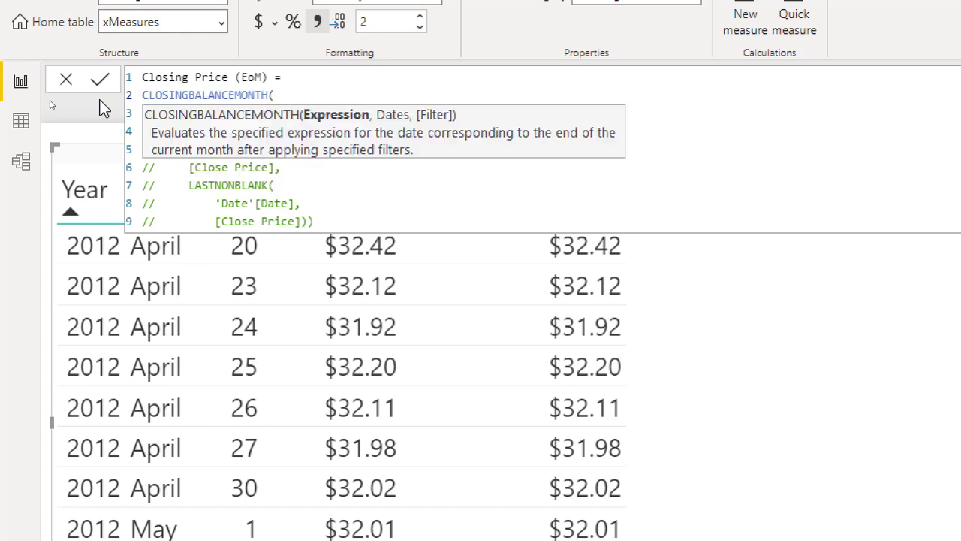
key(shift+Return)
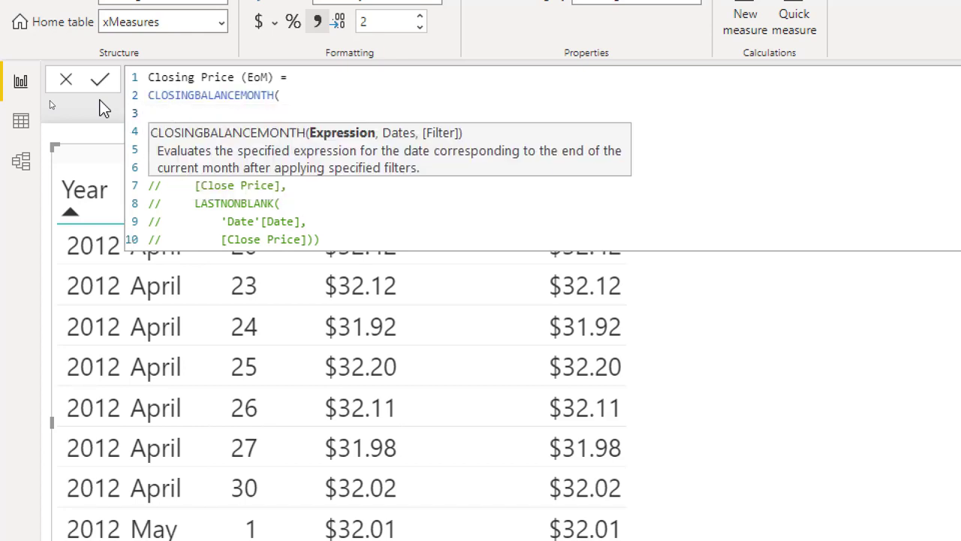
text([)
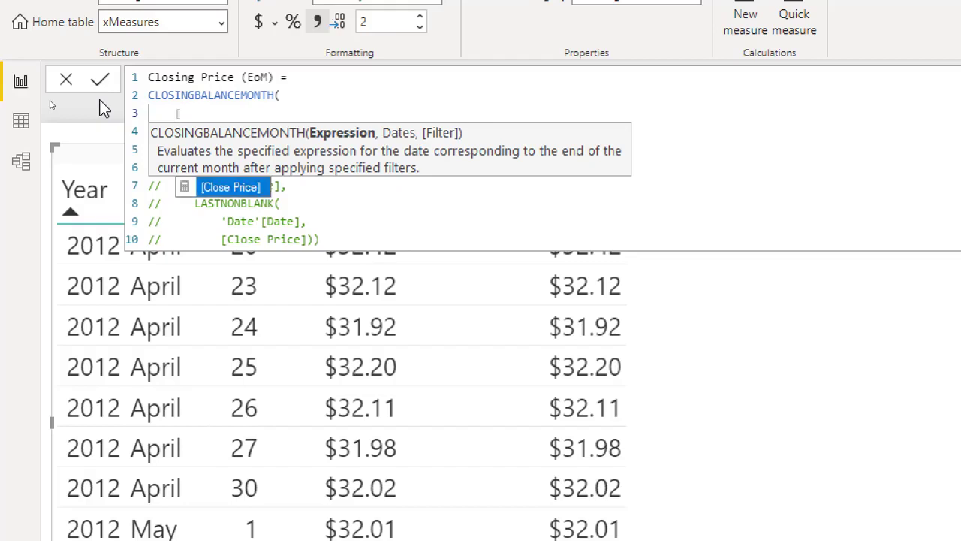
key(Tab)
Add 'Date'[Date] as the dates argument and close the CLOSINGBALANCEMONTH formula.
text(,)
key(shift+Return)
text('Date)
key(Tab)
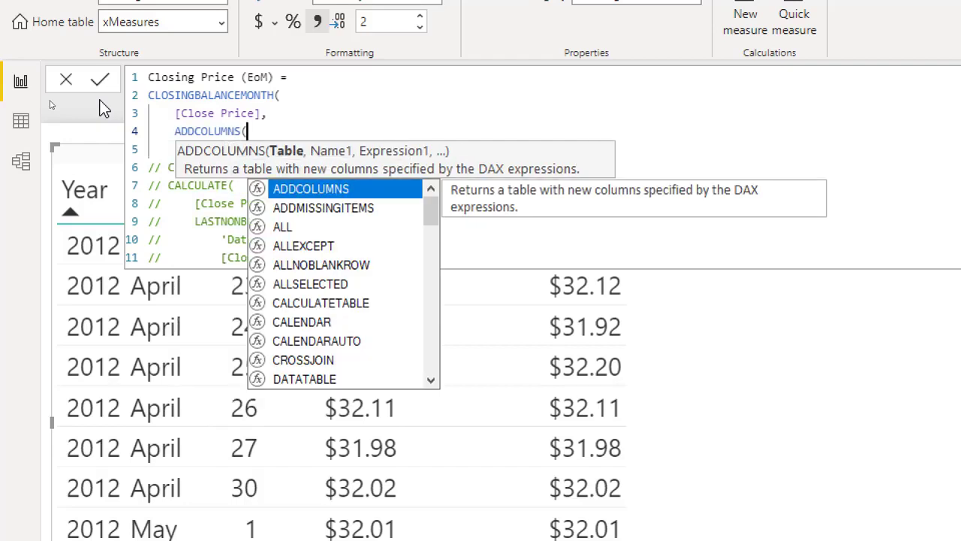
key(shift+Home)
text(')
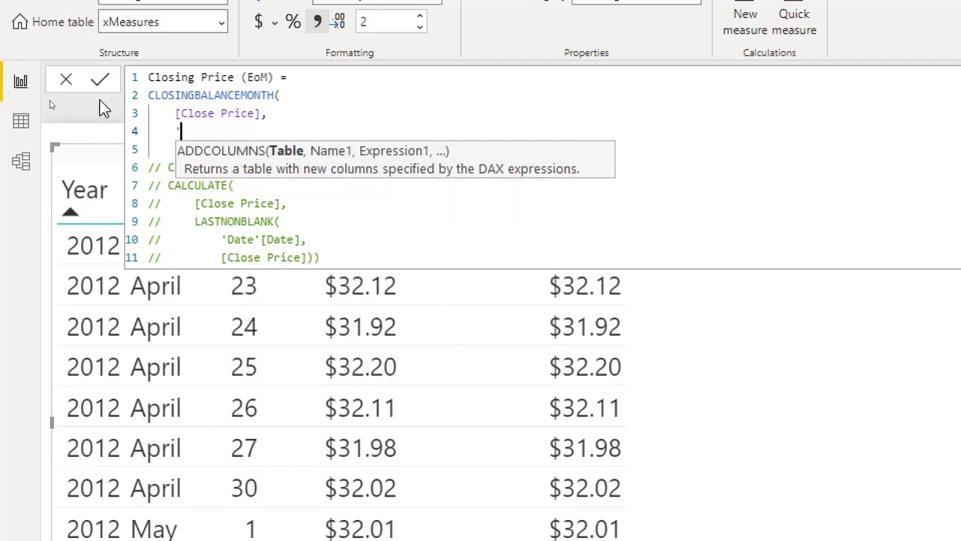
text(DATE'[D)
key(Tab)
key(Escape)
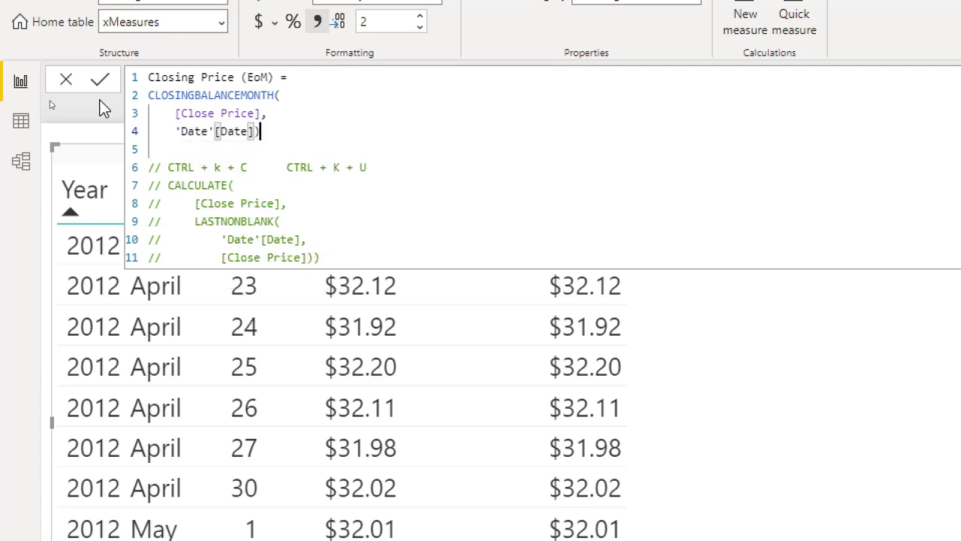
text())
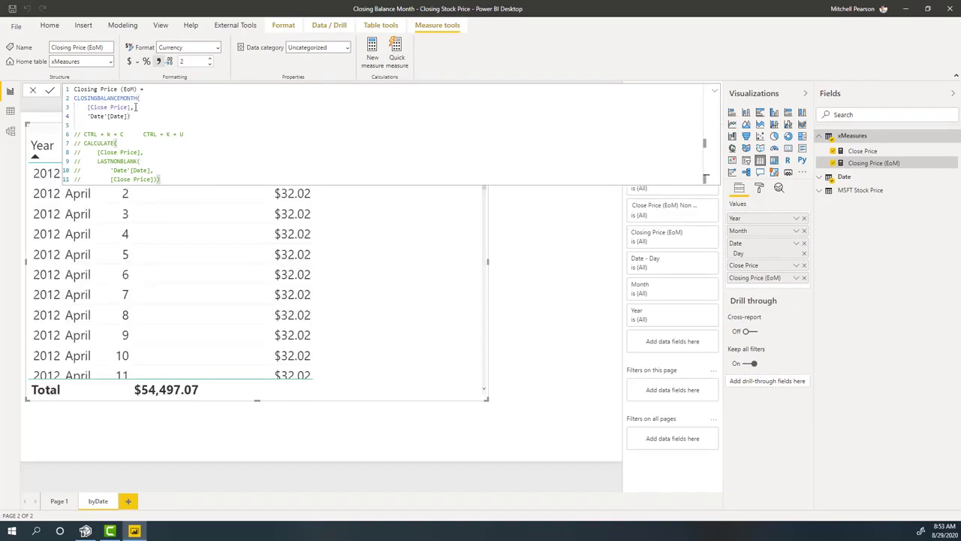
Collapse the formula editor and scroll down the daily table.
click(715, 91)
click(715, 91)
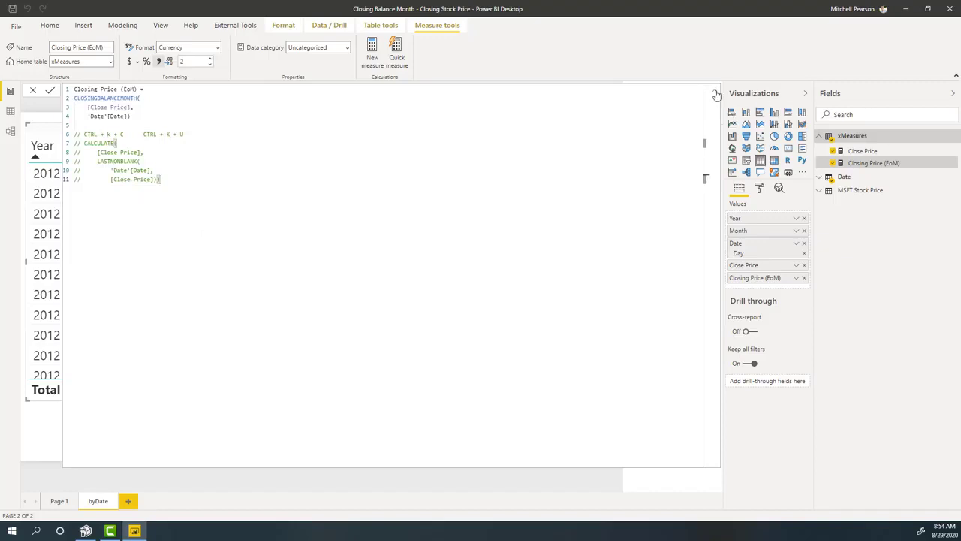
click(715, 91)
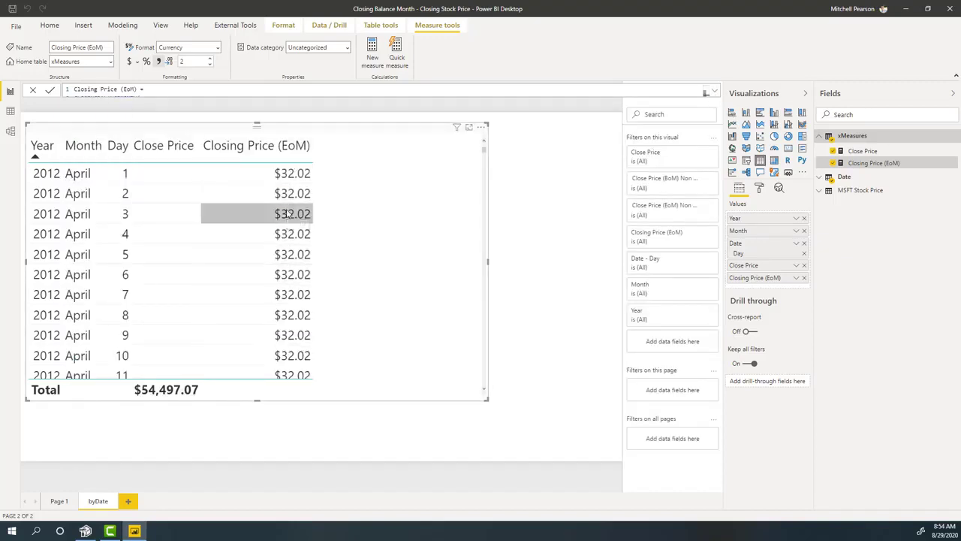
scroll(289, 214, down, 3)
scroll(179, 248, down, 3)
scroll(179, 248, down, 2)
scroll(178, 247, down, 1)
scroll(180, 253, down, 2)
scroll(181, 255, down, 1)
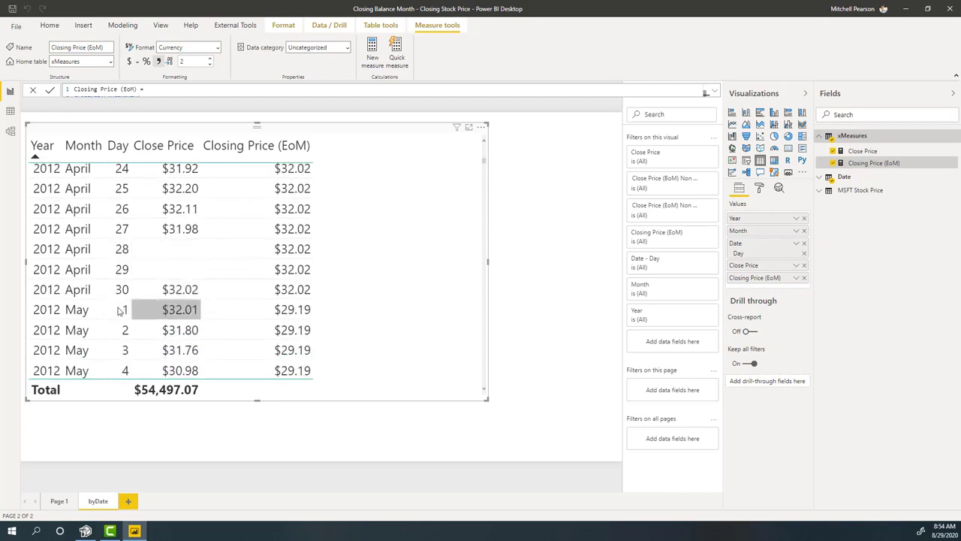
Scroll through the May and June rows to check Closing Price (EoM): $29.19 in May.
scroll(243, 319, down, 2)
scroll(244, 319, down, 2)
scroll(243, 319, down, 1)
scroll(243, 319, down, 1)
scroll(241, 322, down, 2)
scroll(241, 323, down, 1)
scroll(241, 324, down, 2)
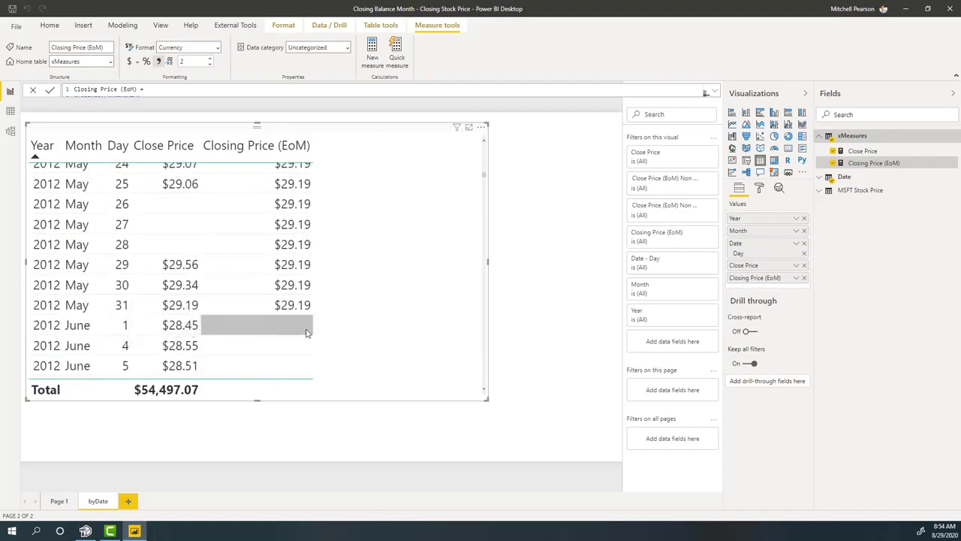
scroll(299, 347, down, 2)
scroll(297, 349, down, 1)
scroll(282, 340, up, 2)
scroll(283, 340, up, 2)
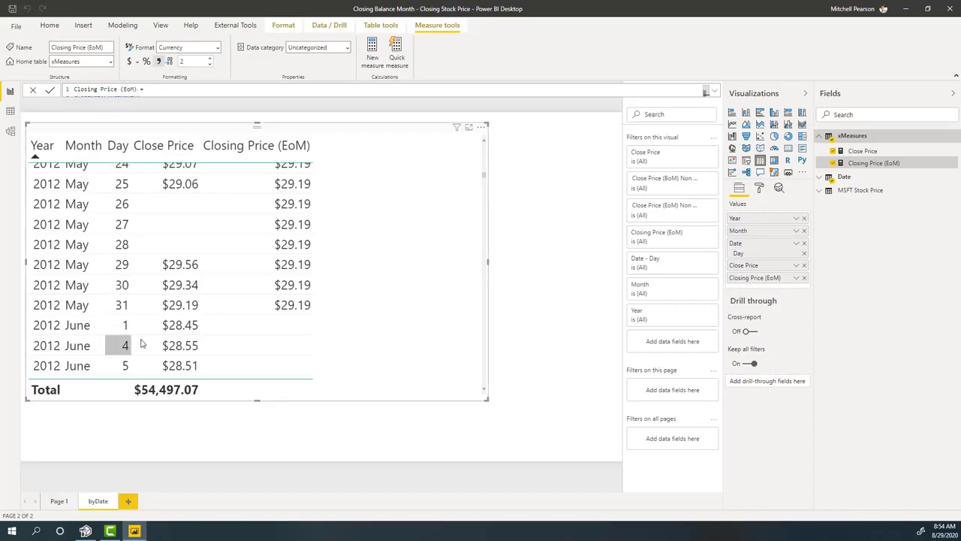
scroll(165, 353, down, 3)
scroll(166, 359, down, 2)
scroll(165, 360, down, 2)
scroll(94, 365, down, 1)
scroll(95, 366, down, 3)
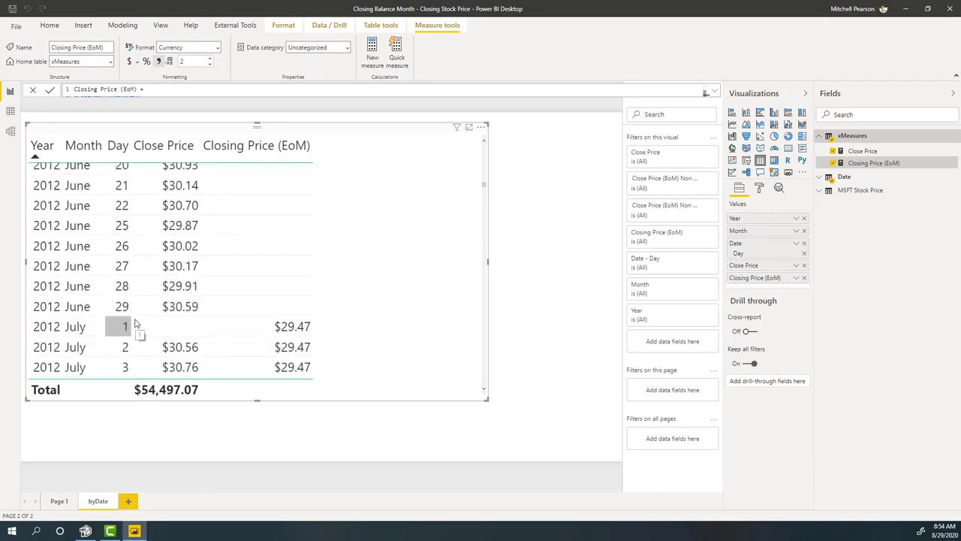
scroll(280, 302, up, 1)
scroll(279, 301, up, 3)
scroll(279, 302, up, 2)
scroll(279, 302, up, 2)
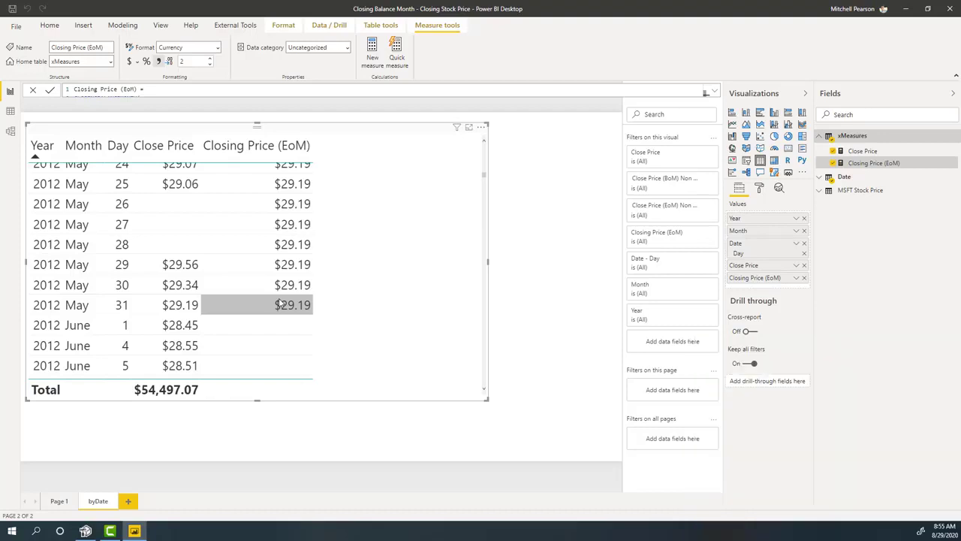
Delete the CLOSINGBALANCEMONTH formula and uncomment the CALCULATE–LASTNONBLANK code.
click(715, 92)
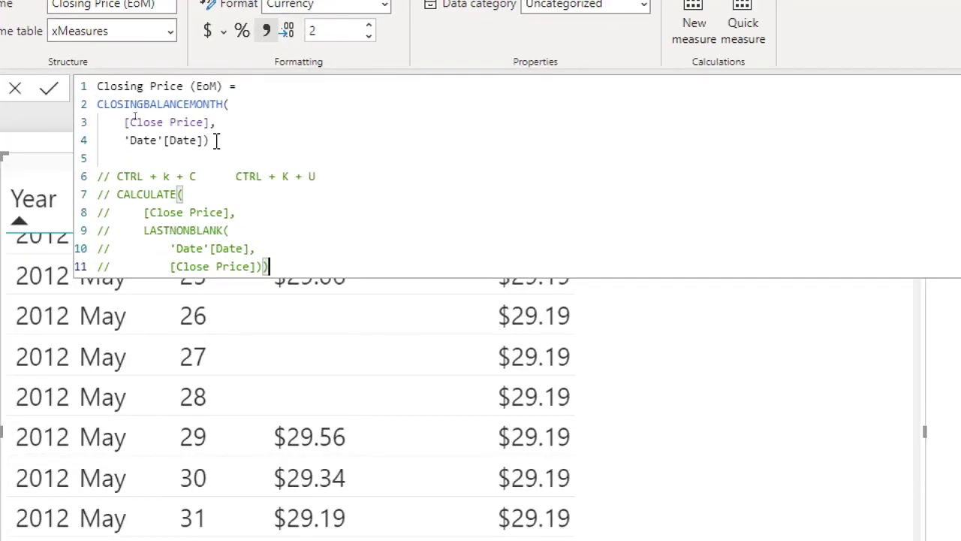
drag(209, 140, 124, 111)
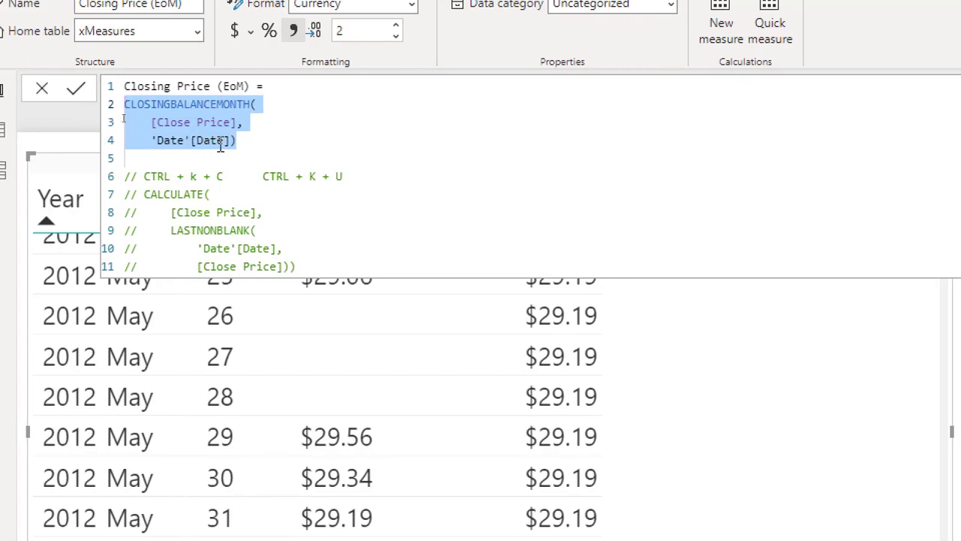
key(Delete)
key(Delete)
key(Delete)
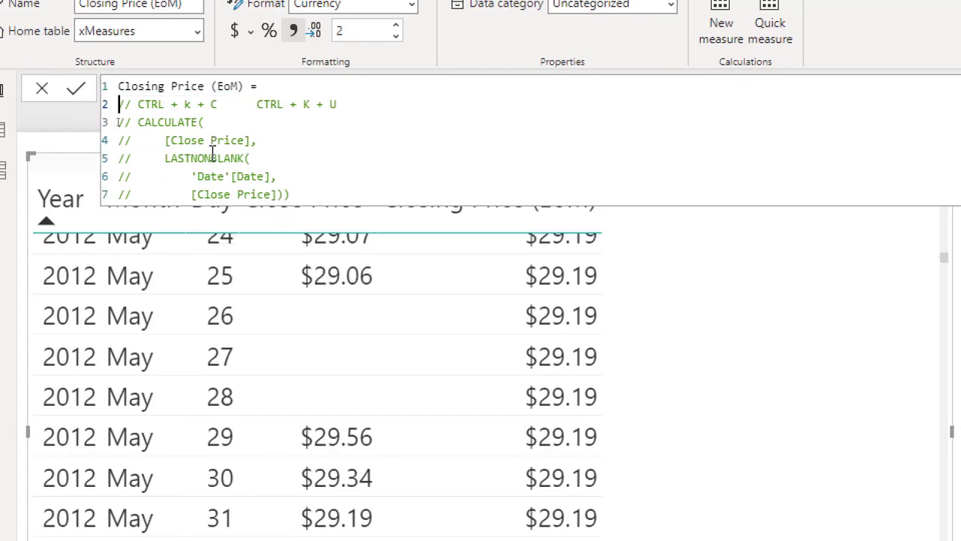
shift+click(328, 196)
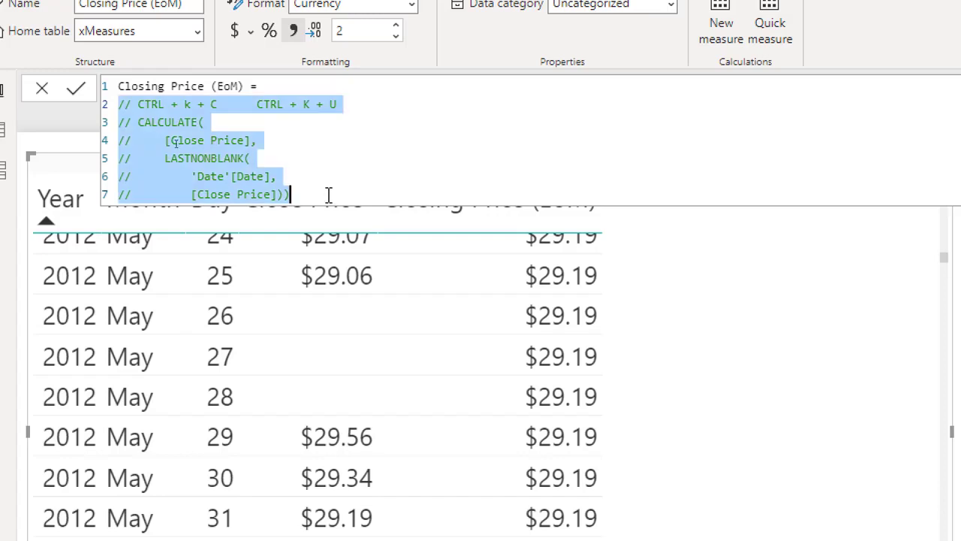
key(ctrl+k)
key(ctrl+u)
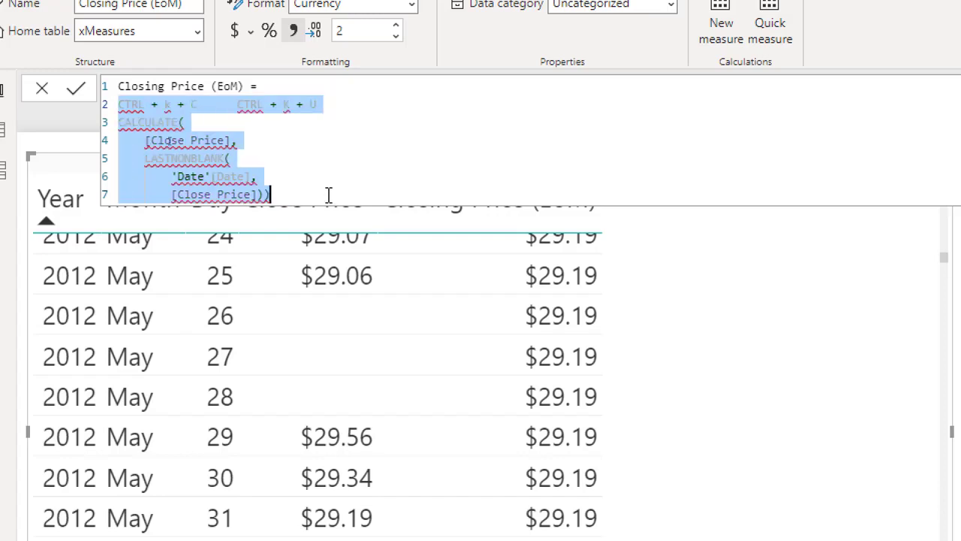
Remove the note and empty line, then clear LASTNONBLANK's 'Date'[Date] argument.
click(336, 109)
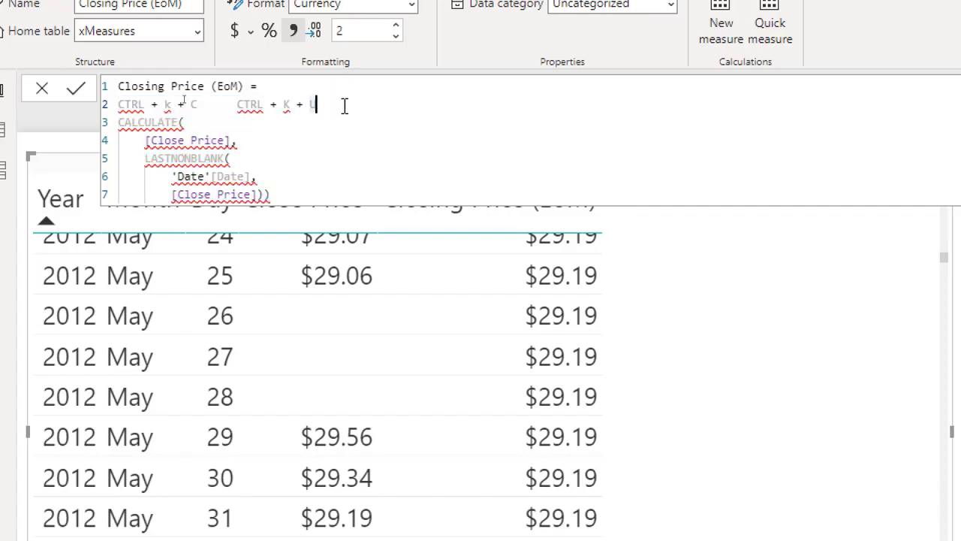
key(shift+Home)
key(BackSpace)
key(Down)
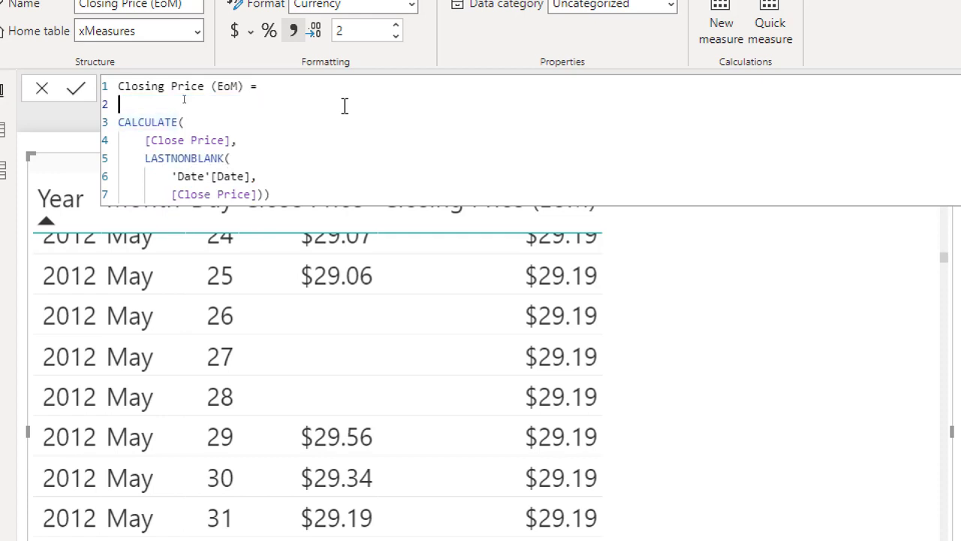
key(BackSpace)
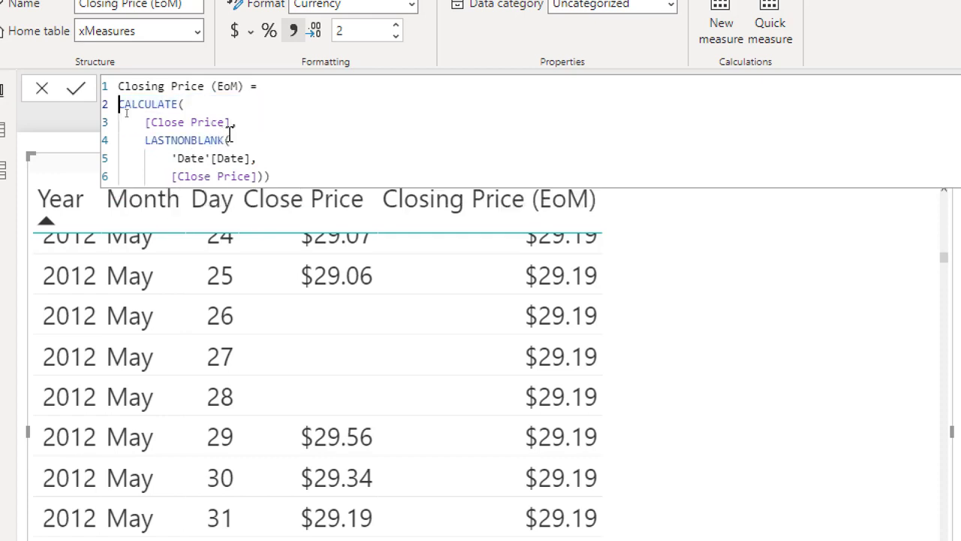
drag(172, 159, 257, 159)
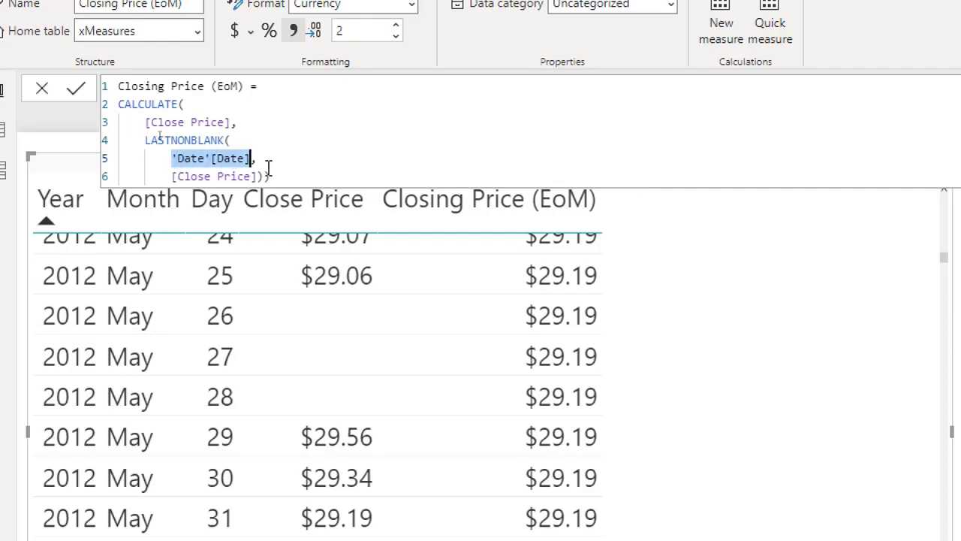
key(BackSpace)
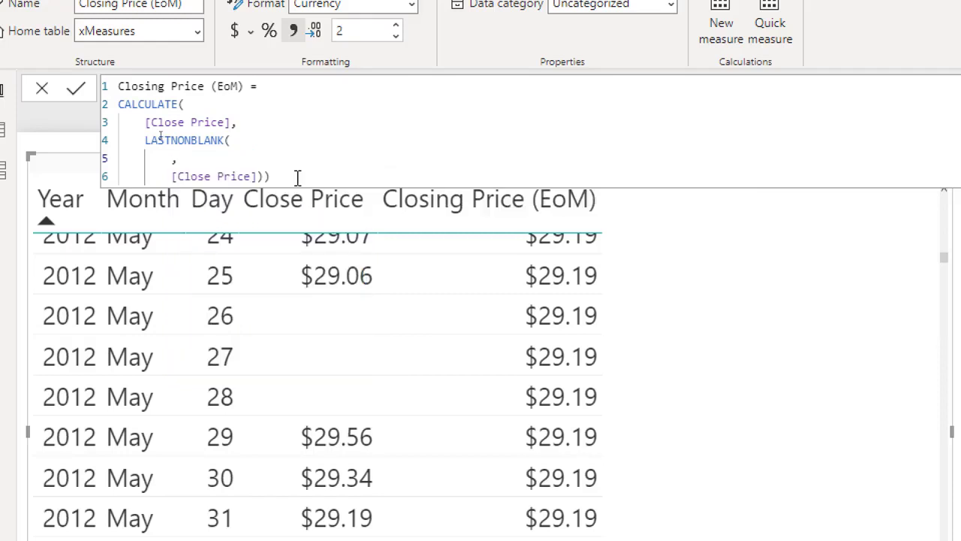
Enter PARALLELPERIOD('Date'[Date], 0, MONTH) as LASTNONBLANK's date argument.
key(shift+Return)
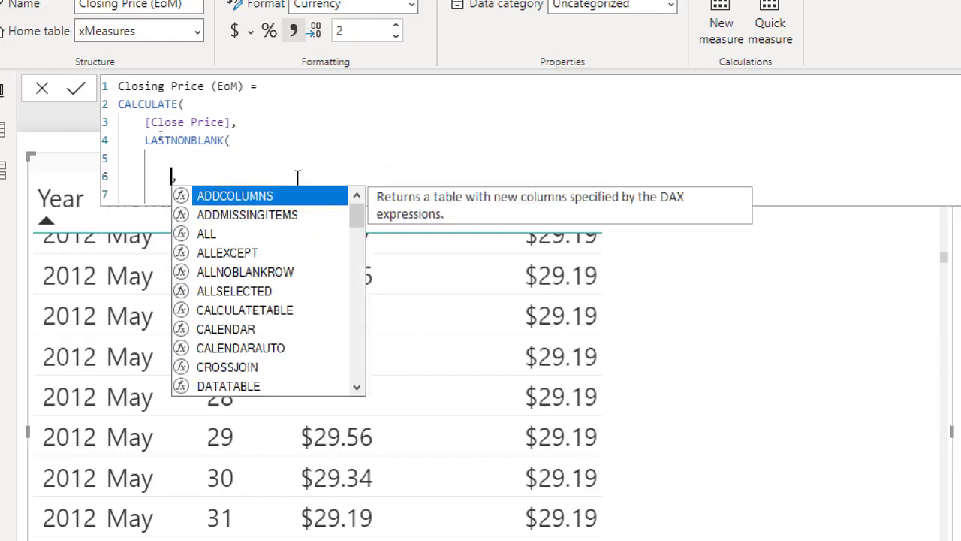
click(259, 156)
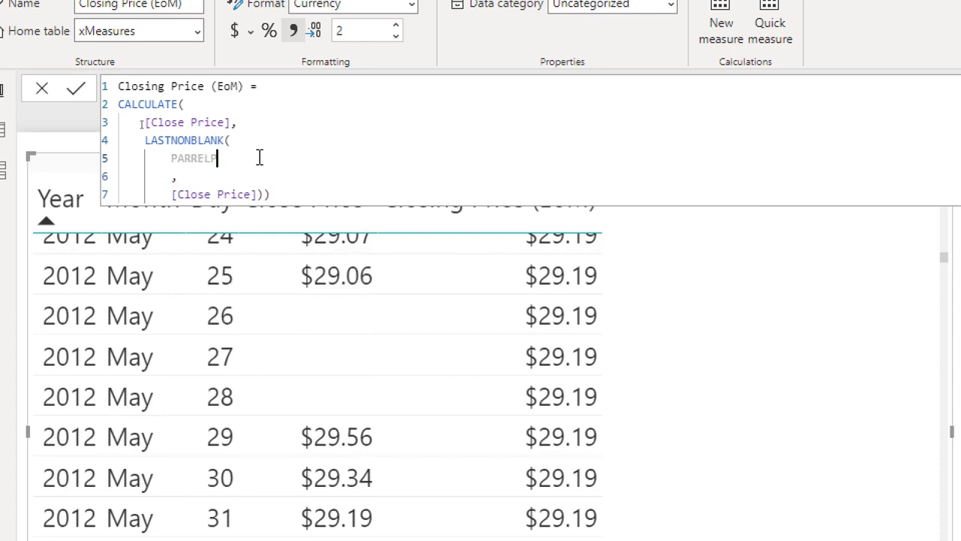
key(BackSpace)
key(BackSpace)
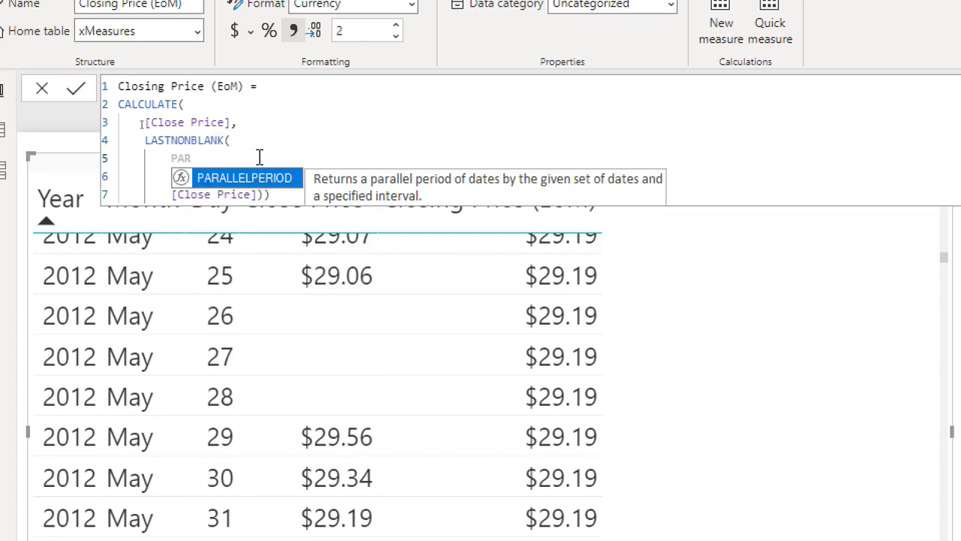
key(Tab)
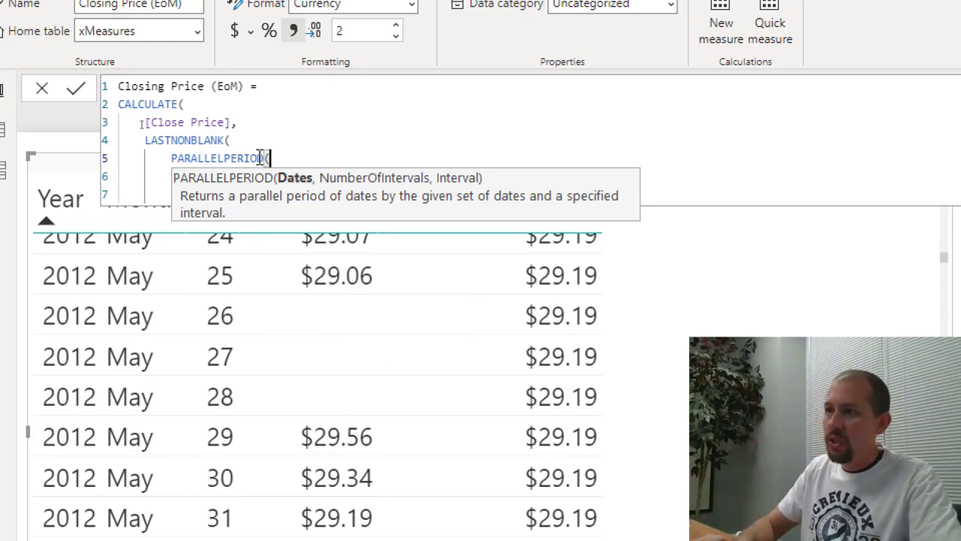
key(shift+Return)
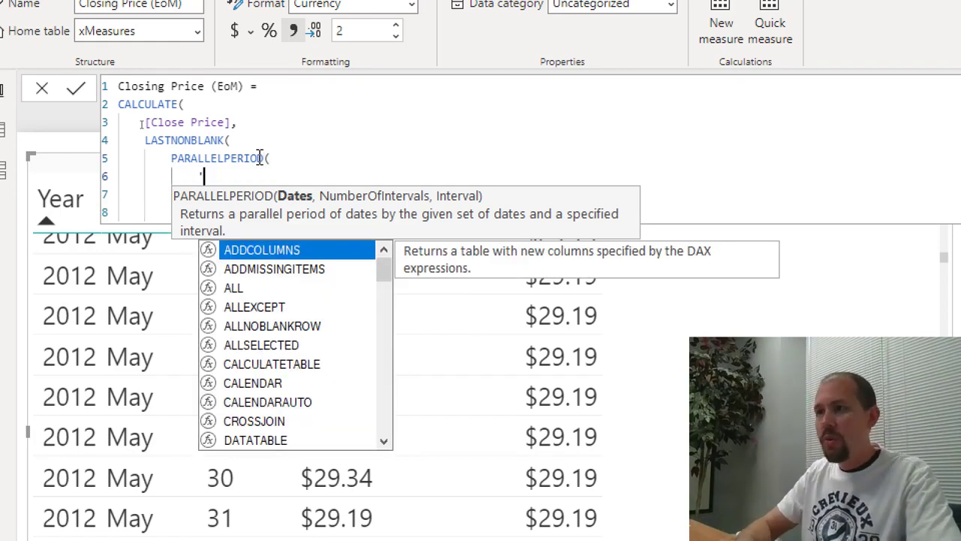
text(')
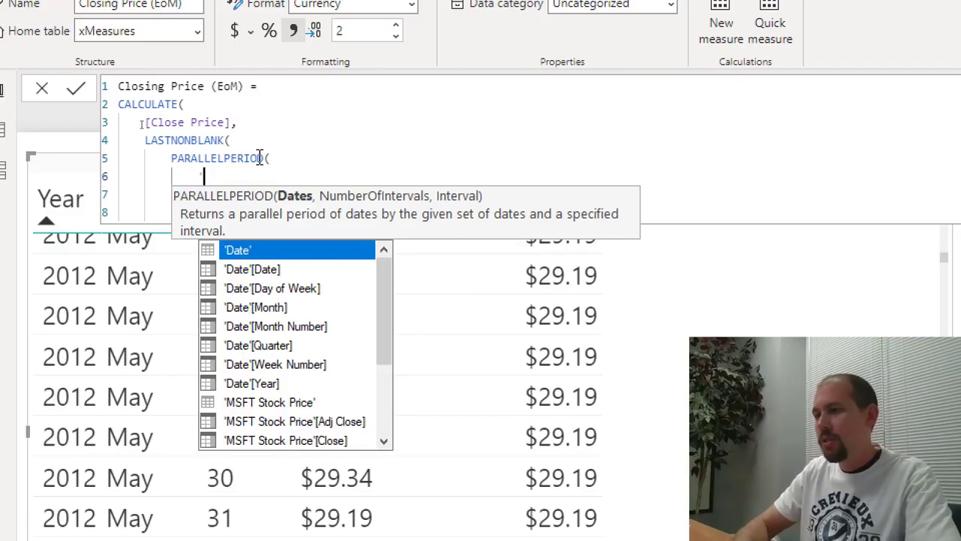
key(Down)
key(Tab)
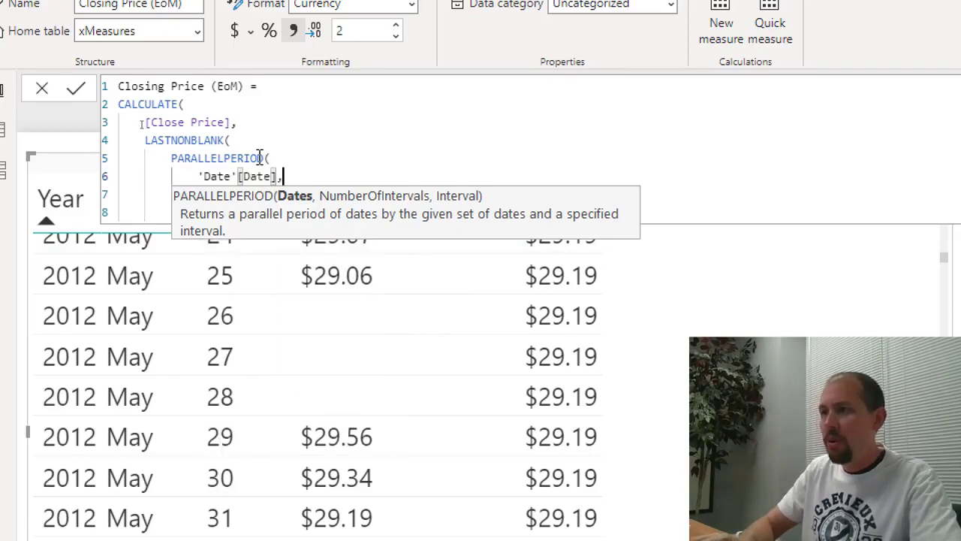
text(,)
key(shift+Return)
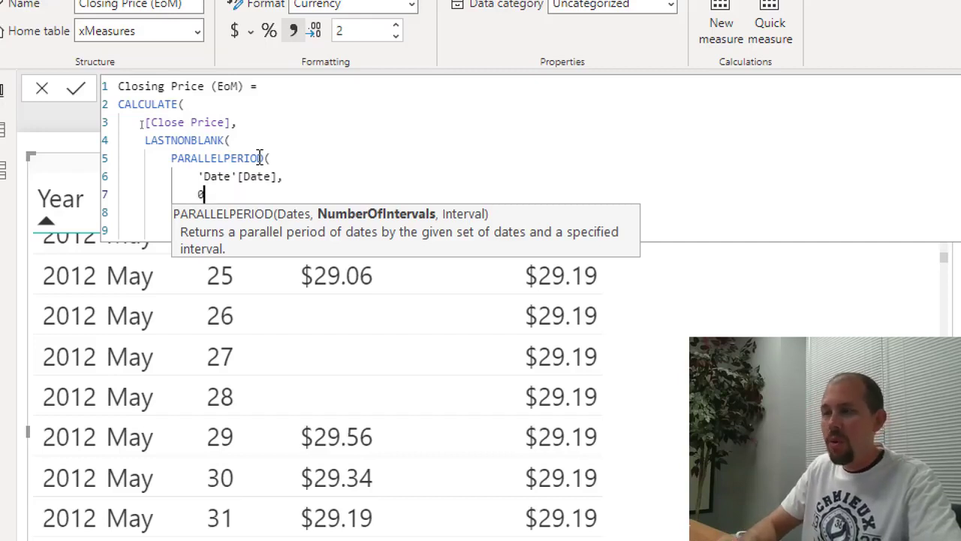
key(shift+Return)
text(MON)
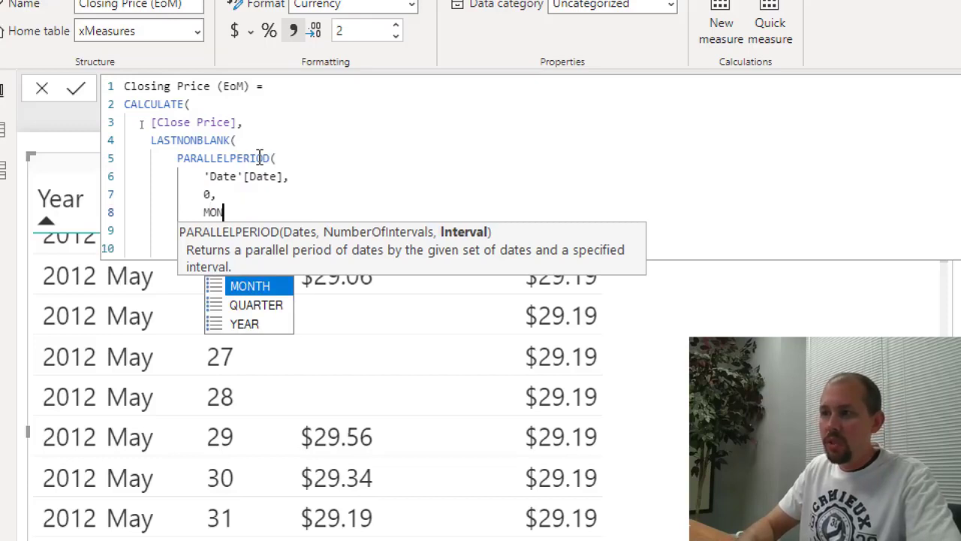
text(TH))
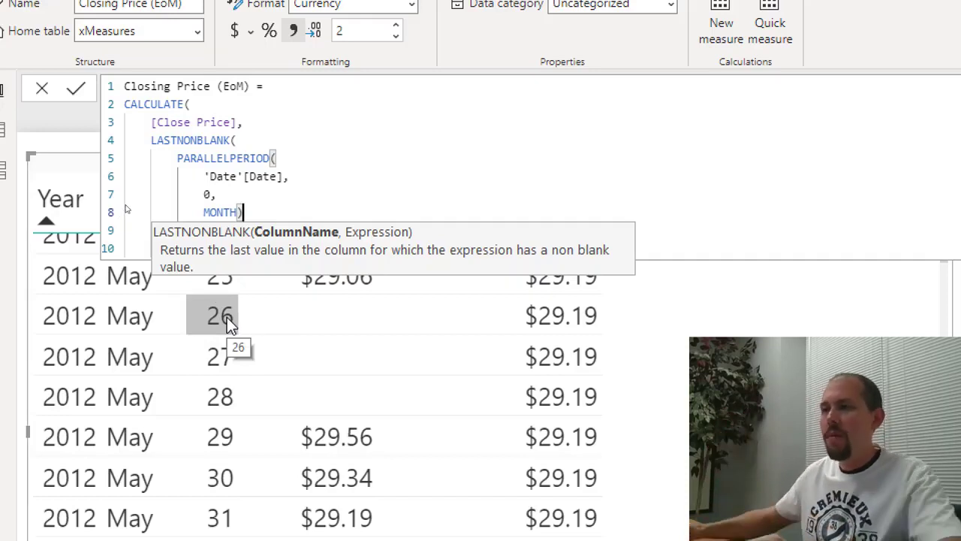
Verify the formula's bracket matching and commit the PARALLELPERIOD-based Closing Price (EoM).
click(203, 142)
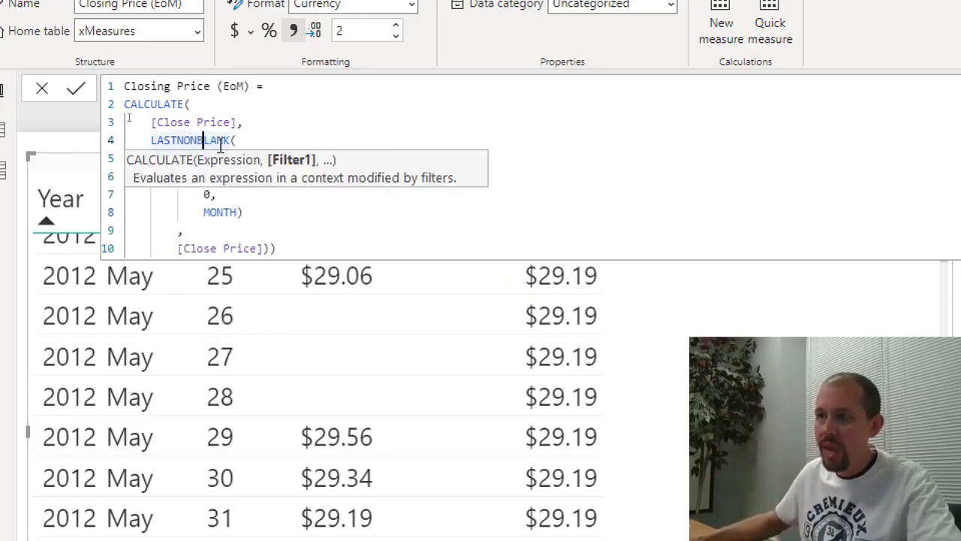
click(253, 211)
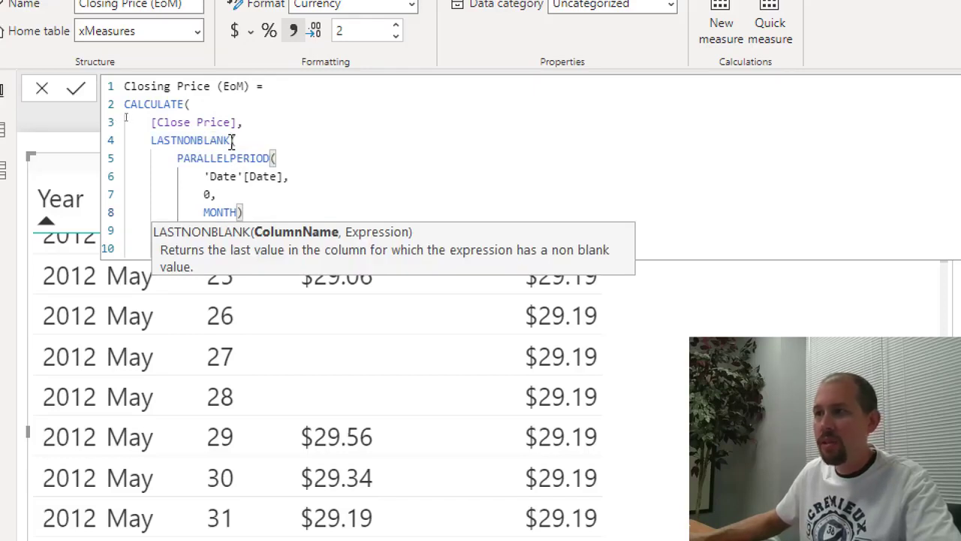
key(Down)
key(Down)
key(End)
key(Left)
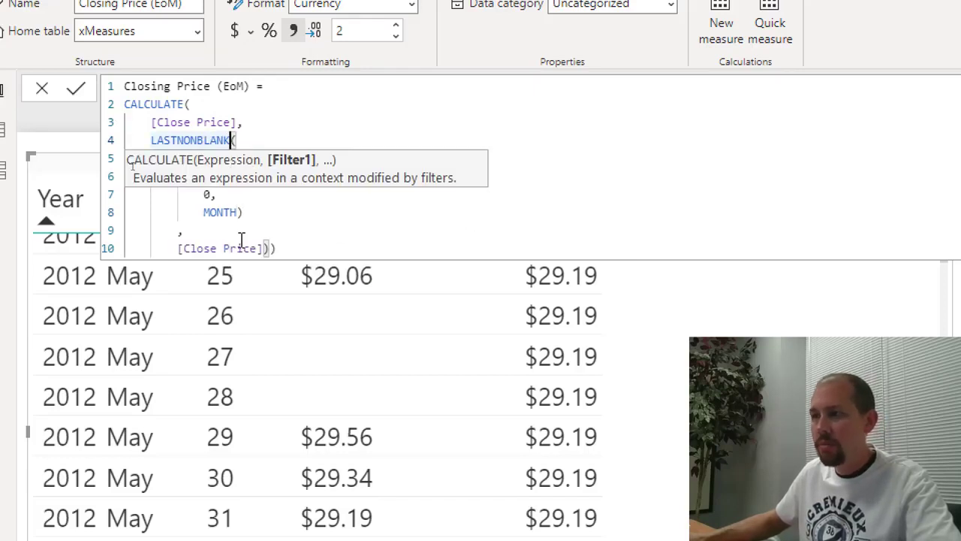
click(261, 249)
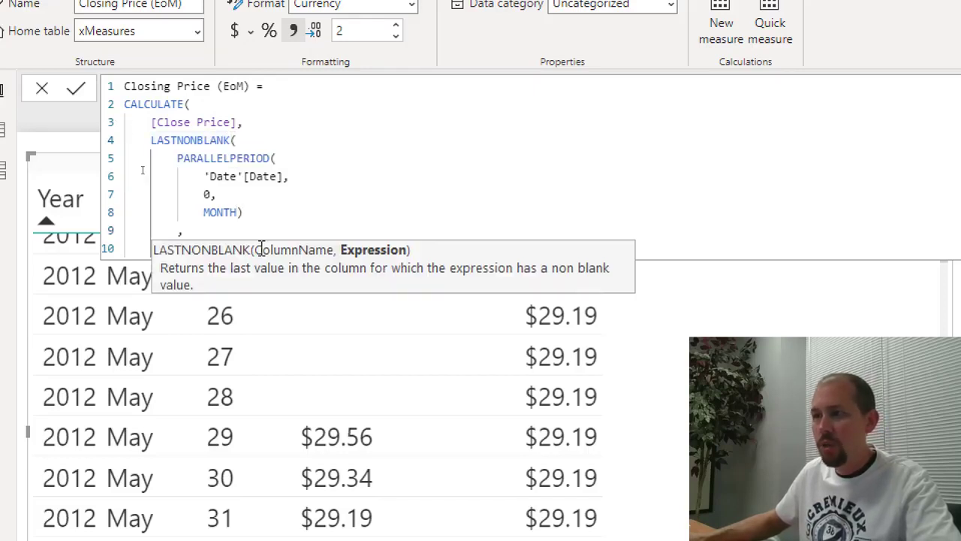
click(268, 211)
click(751, 245)
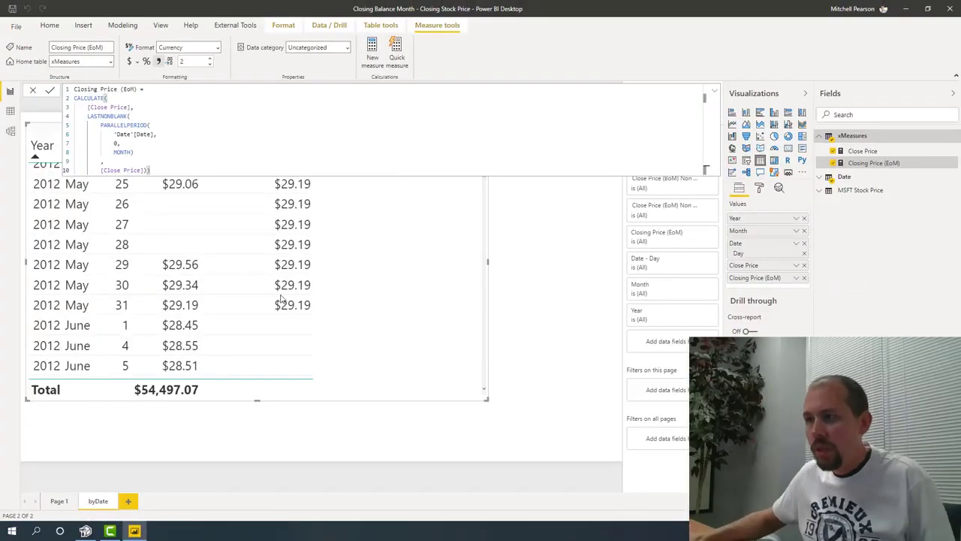
click(282, 299)
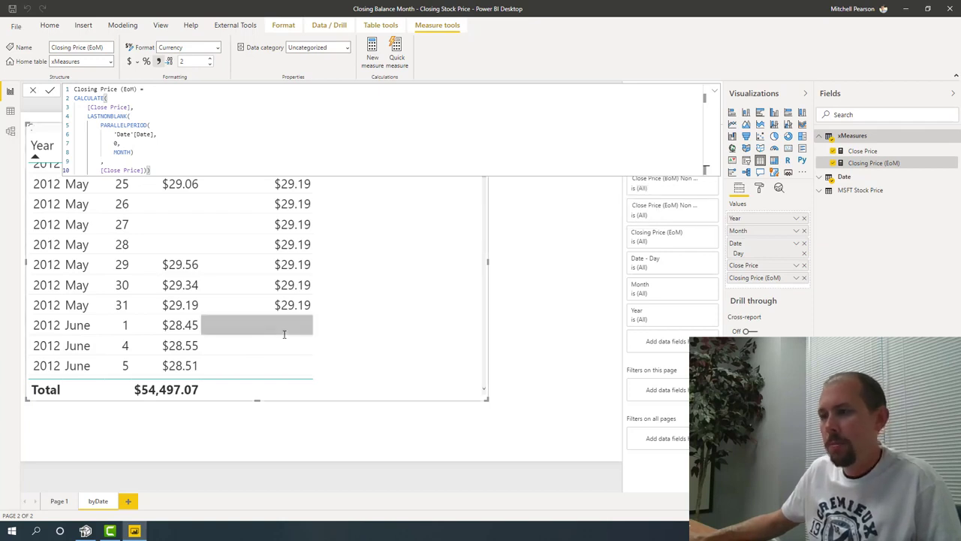
Commit the Closing Price (EoM) measure so the daily table recalculates.
key(Return)
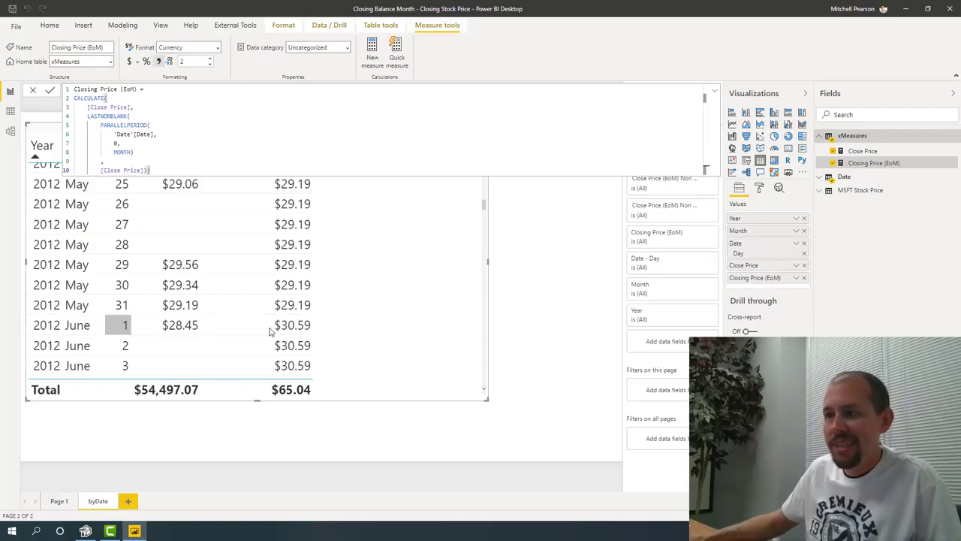
scroll(280, 331, down, 1)
scroll(280, 331, down, 2)
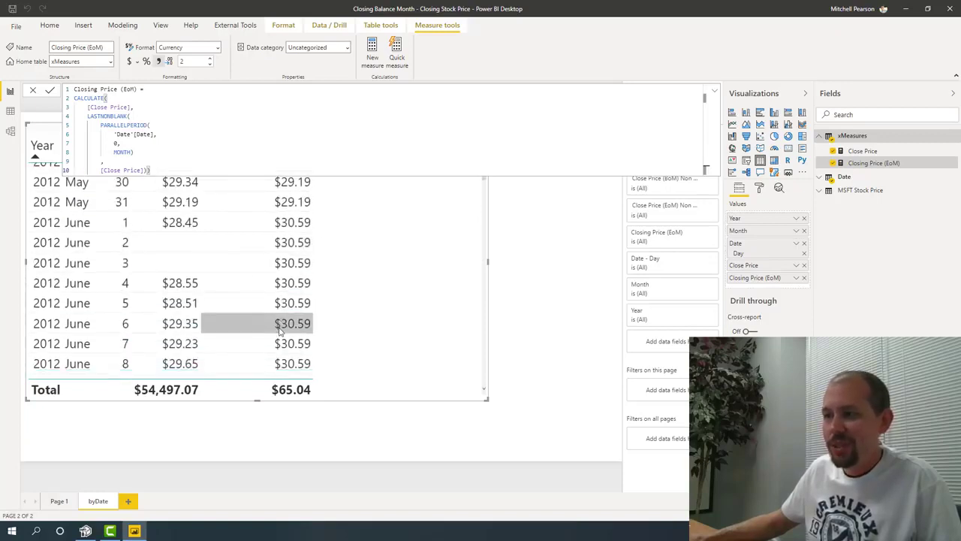
scroll(280, 330, down, 1)
scroll(255, 308, up, 1)
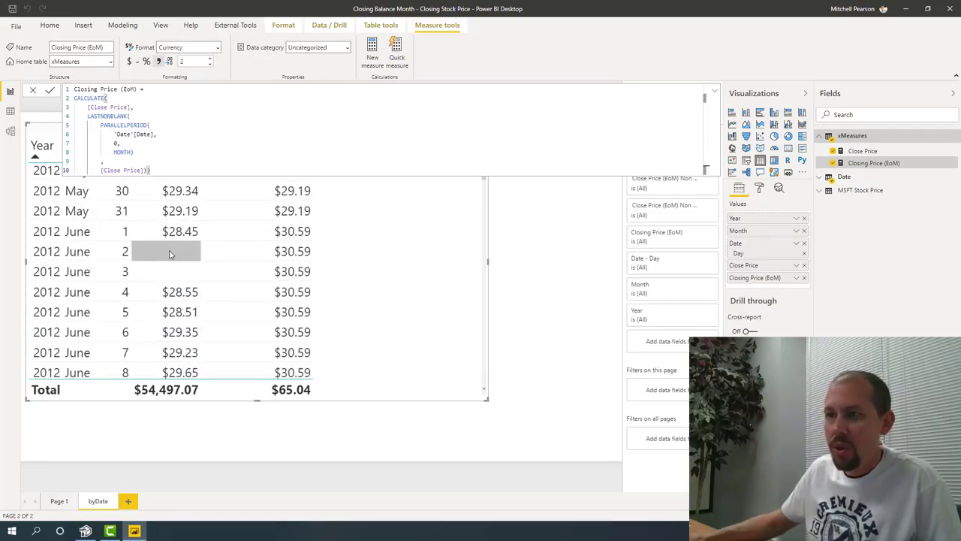
scroll(180, 278, up, 2)
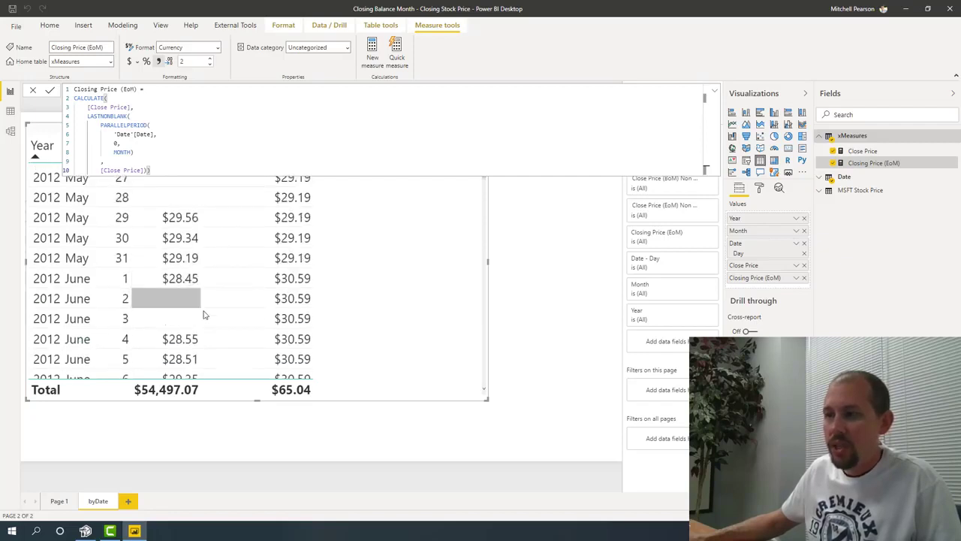
Scroll to late June and compare June 29's $30.59 close with the EoM column.
scroll(203, 315, down, 4)
scroll(194, 342, down, 3)
scroll(192, 344, down, 2)
scroll(188, 347, down, 4)
scroll(188, 347, down, 3)
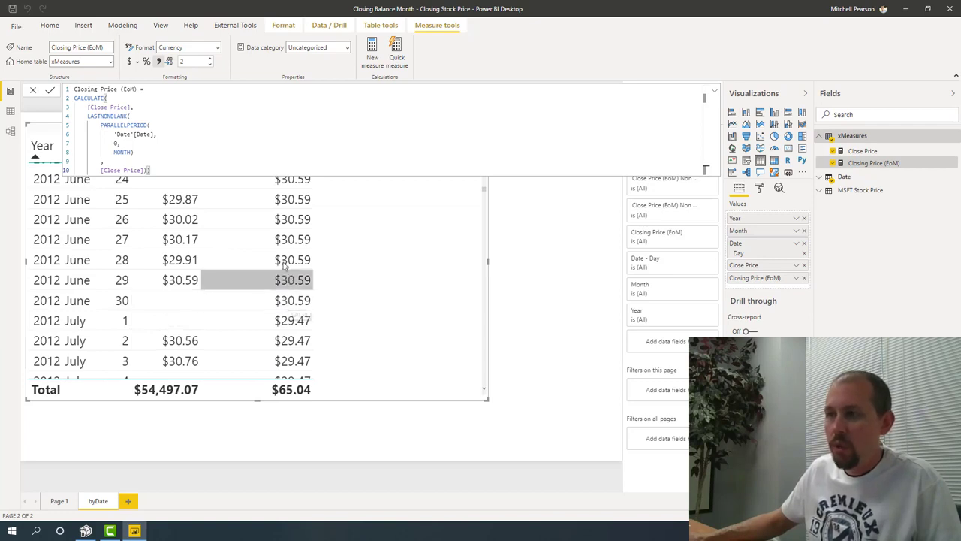
mouse_move(180, 280)
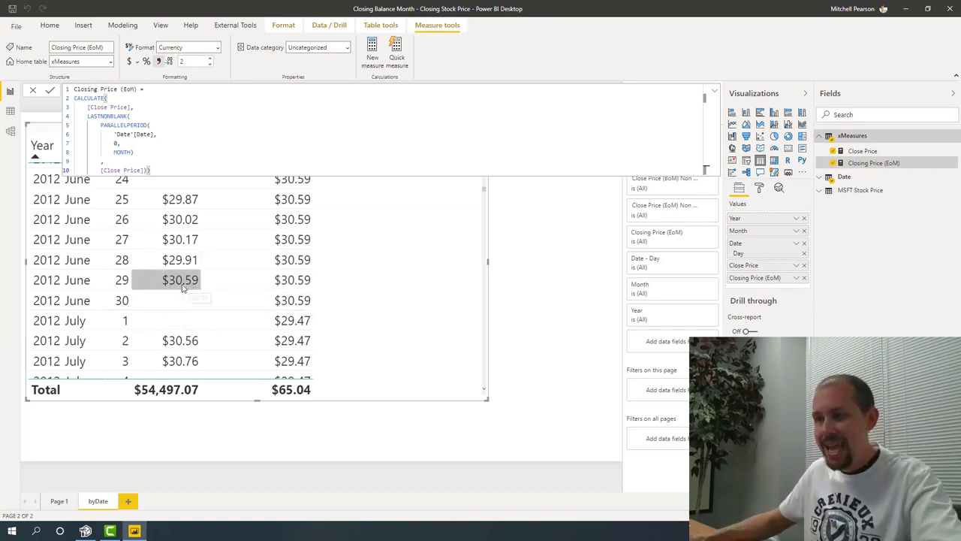
click(174, 275)
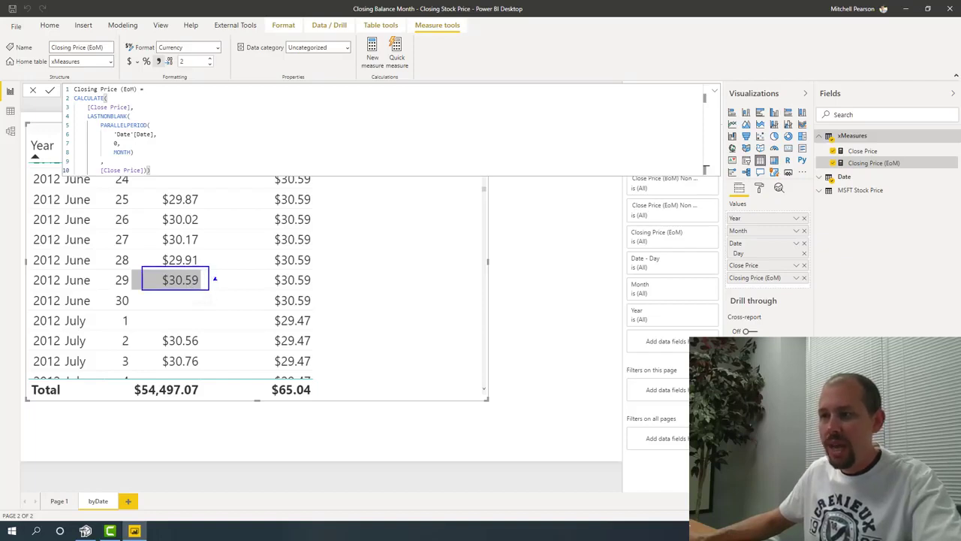
drag(269, 220, 272, 217)
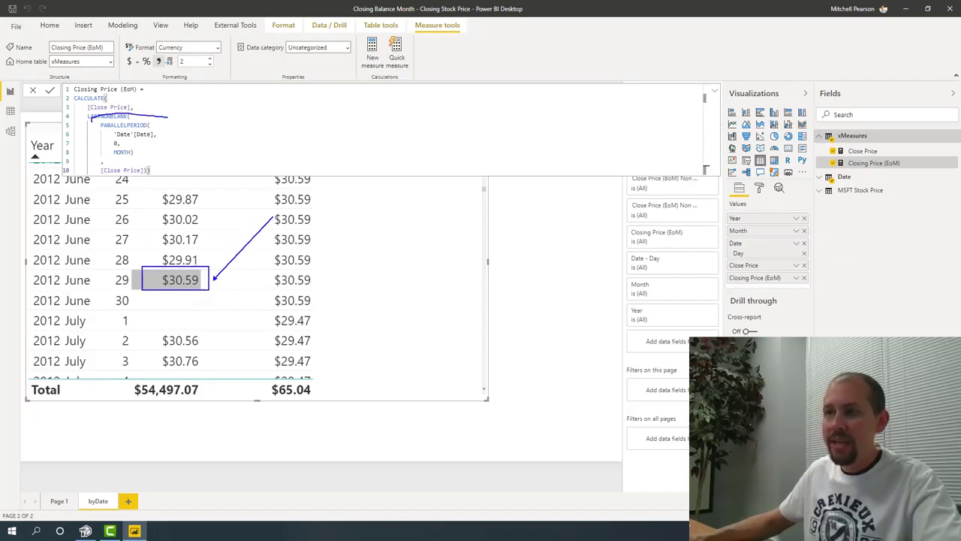